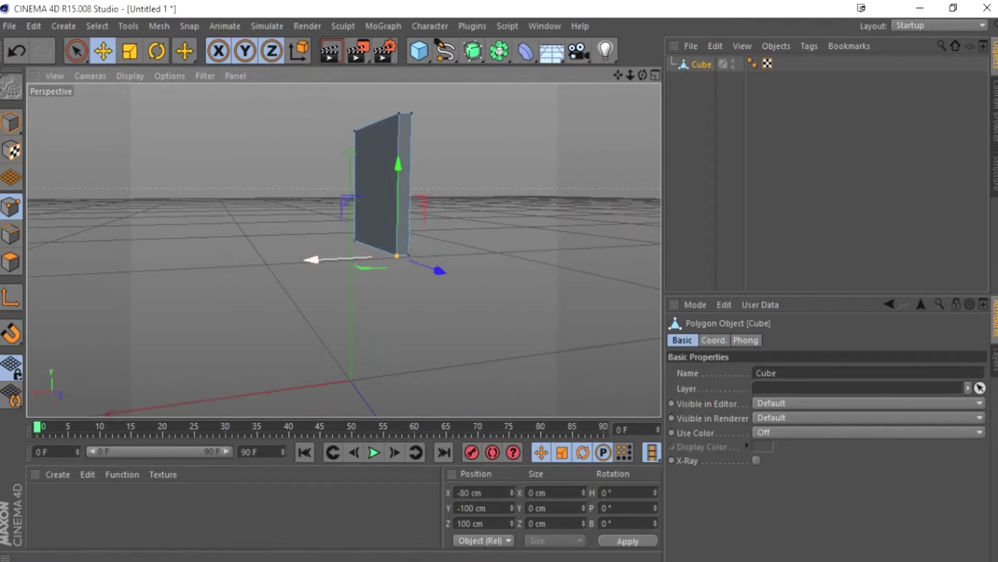
Step: Narrow the slab to 25 cm in Z by moving the corner points of one side to Z -75 cm
key(ctrl+z)
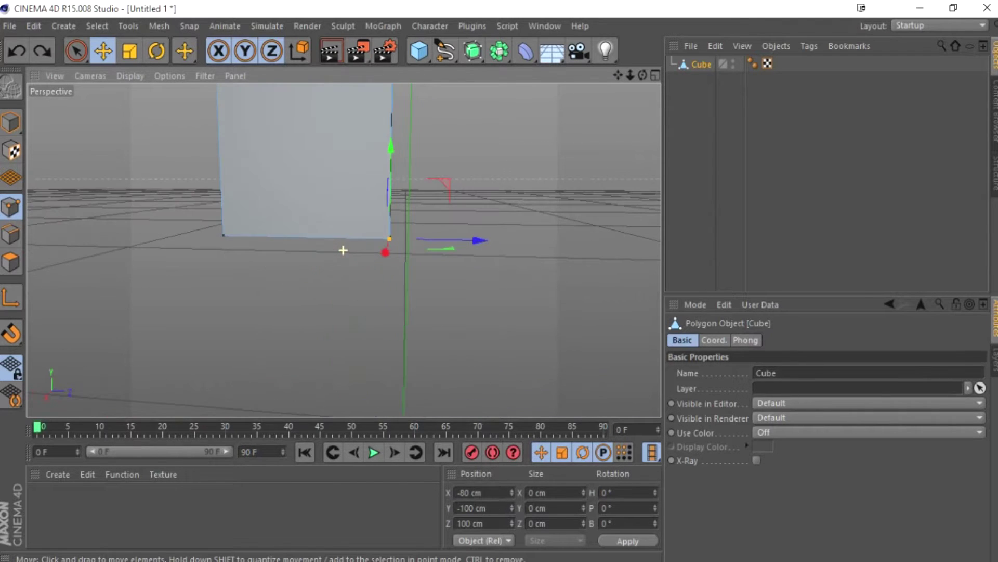
drag(390, 239, 319, 245)
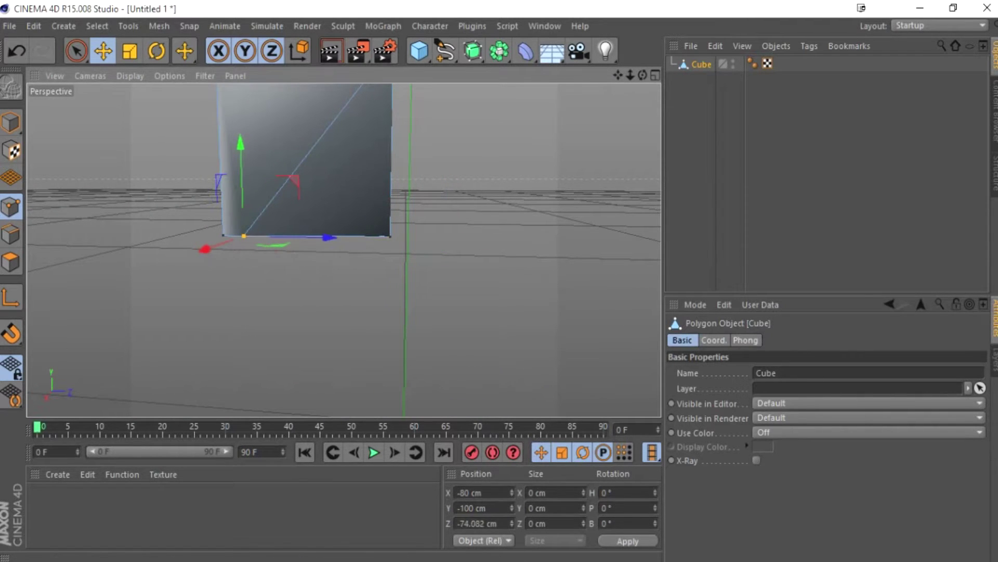
key(ctrl+z)
alt+drag(364, 249, 343, 250)
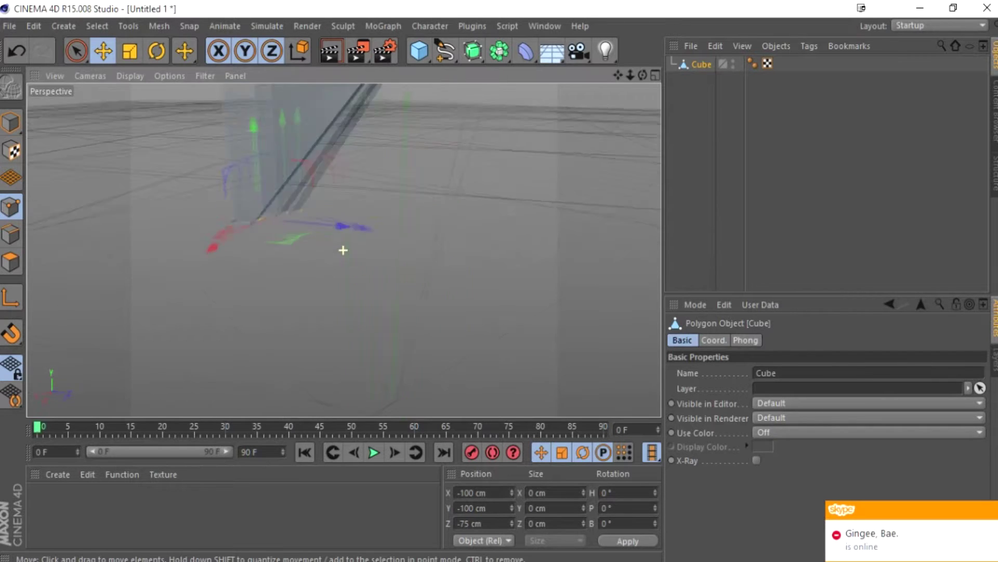
key(ctrl+z)
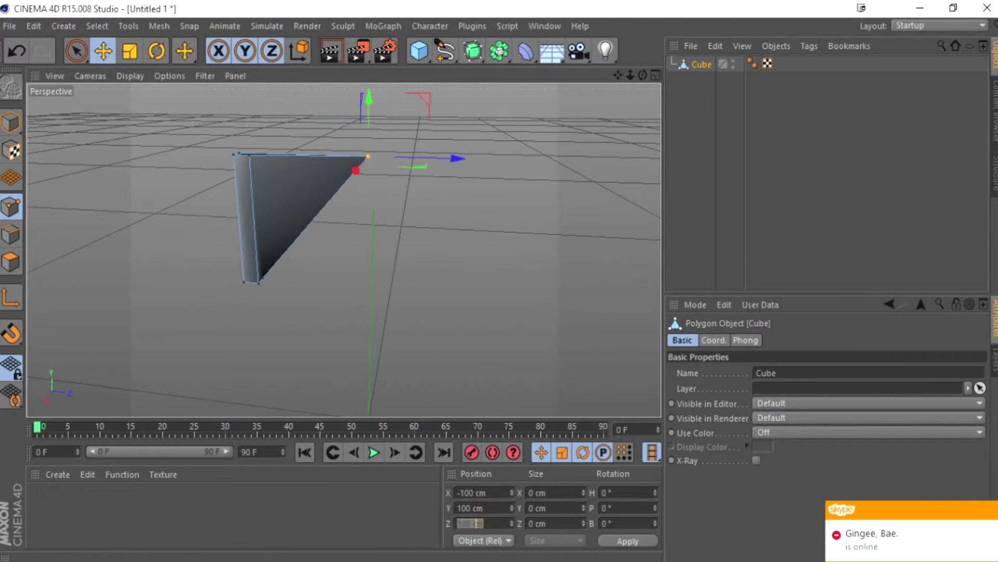
key(ctrl+z)
key(ctrl+z)
key(ctrl+z)
Step: Tilt the narrow bar to a pitch of about -45.5° and shorten it to about 92 cm
key(r)
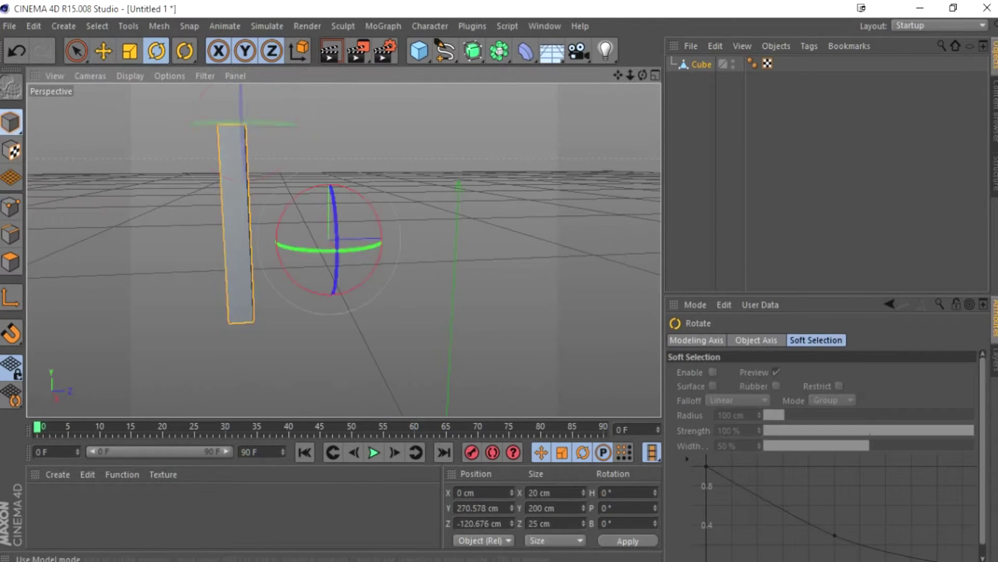
drag(312, 177, 312, 165)
key(t)
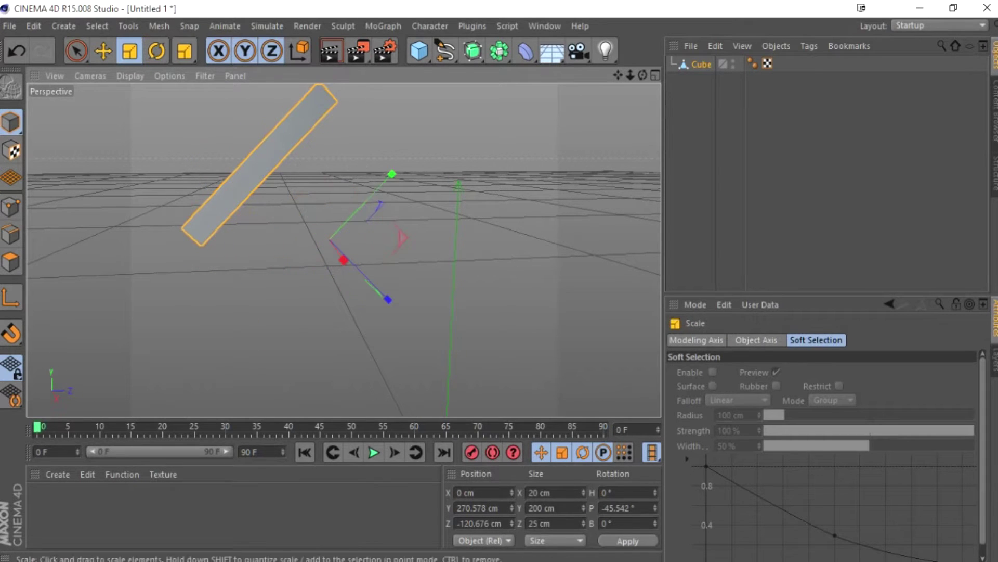
Step: Duplicate the tilted bar and rotate the copy to a pitch of exactly -135°
key(ctrl+c)
key(ctrl+v)
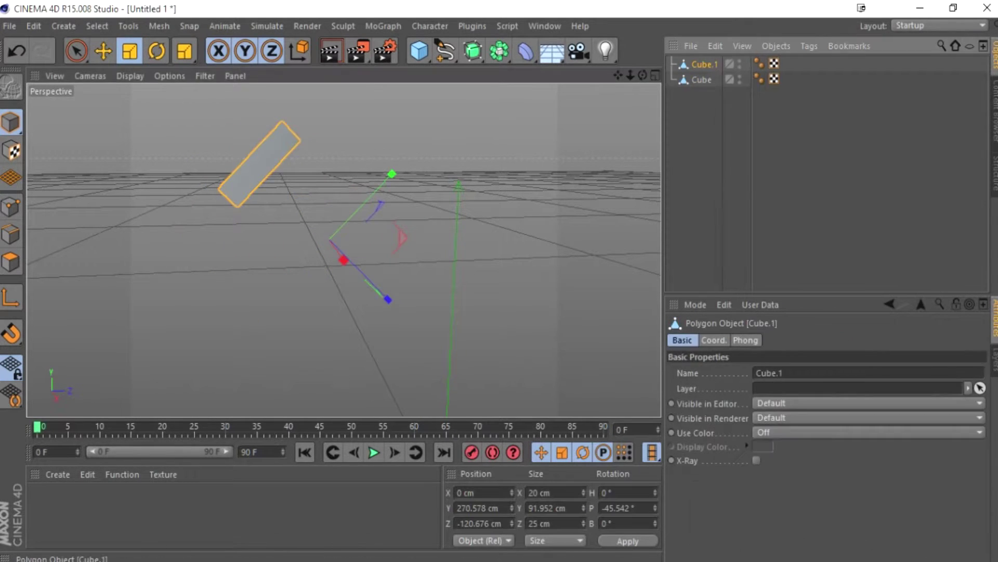
key(e)
drag(260, 164, 281, 185)
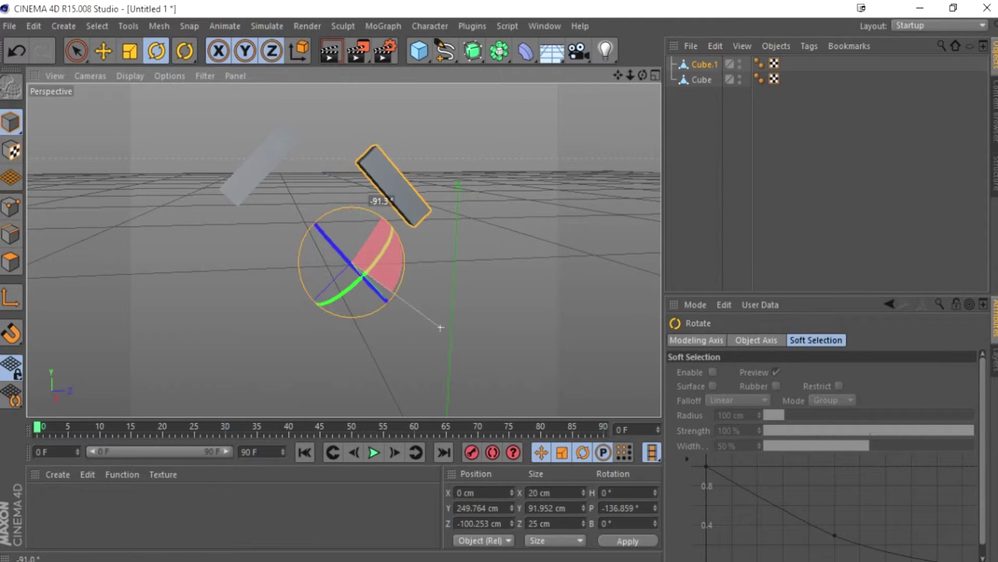
drag(440, 328, 440, 326)
double_click(619, 508)
Step: Move the rotated copy against the lower end of the first bar
drag(322, 292, 343, 250)
click(268, 213)
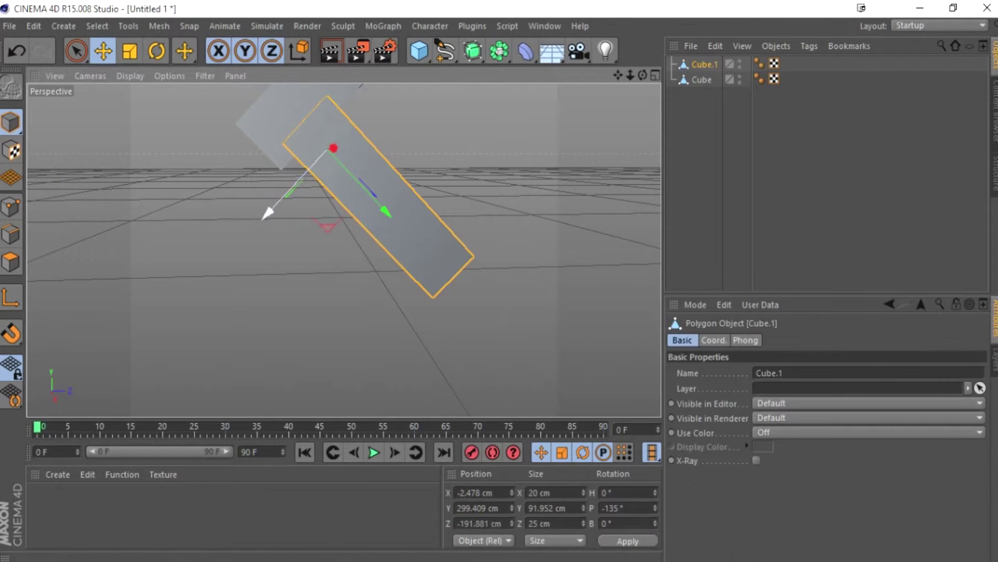
drag(306, 178, 307, 178)
alt+drag(307, 179, 416, 234)
drag(541, 172, 544, 173)
alt+drag(543, 173, 343, 249)
drag(577, 208, 575, 219)
alt+drag(340, 249, 373, 255)
Step: Widen the rotated copy to about 39 cm and align it with the first bar's lower end to form a clean corner
key(t)
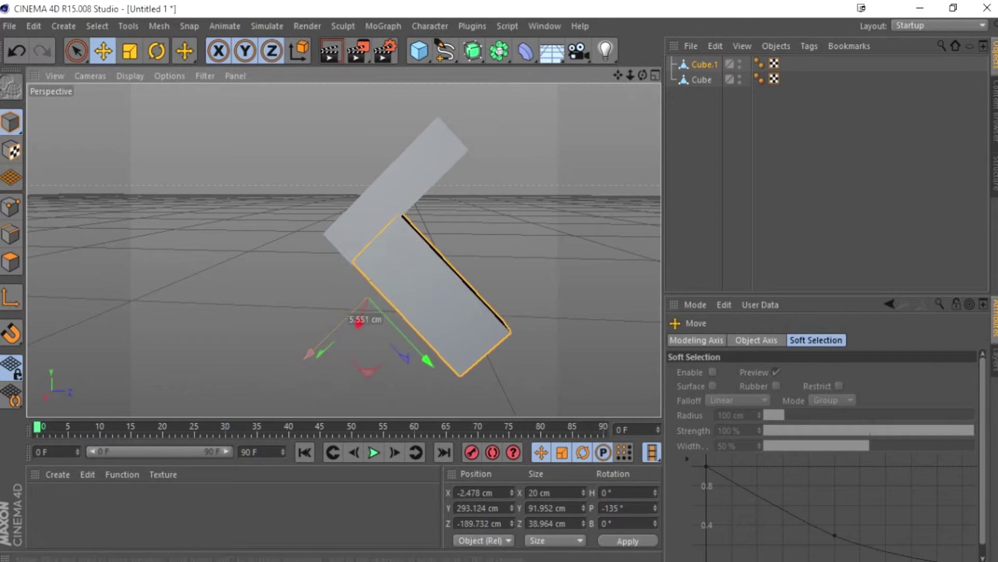
alt+drag(359, 322, 343, 249)
drag(566, 250, 569, 245)
mouse_move(343, 249)
alt+mouse_down()
mouse_move(512, 318)
mouse_move(379, 294)
mouse_move(312, 225)
mouse_move(341, 248)
alt+mouse_up()
drag(453, 208, 475, 211)
alt+drag(343, 249, 364, 234)
Step: Duplicate the lower diagonal bar and rotate the copy to a horizontal pitch of -270°
key(ctrl+c)
key(ctrl+v)
key(r)
drag(367, 159, 479, 242)
key(e)
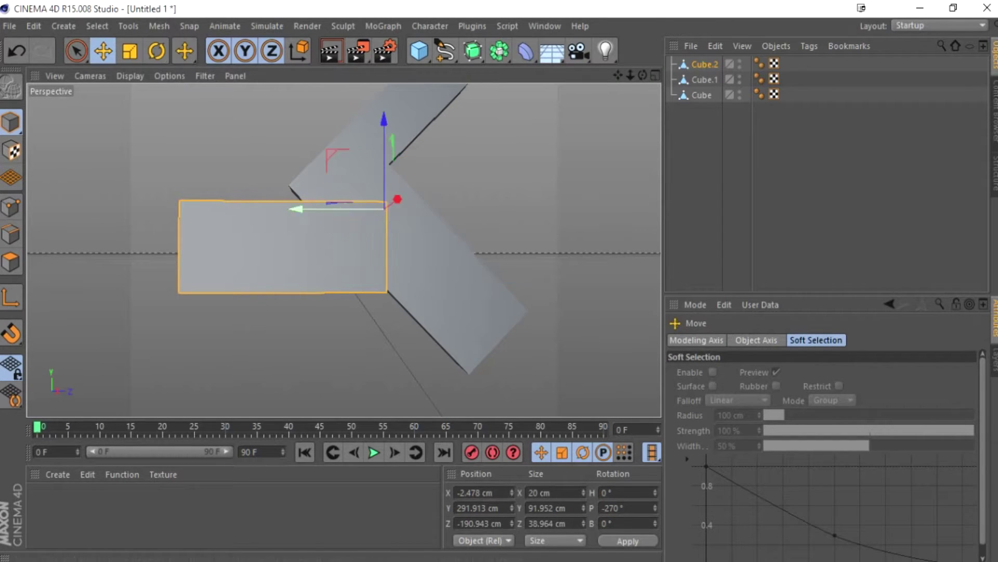
Step: Move the horizontal bar to the diagonal bar's lower end, at about Y 256 cm and Z -61 cm
drag(432, 206, 650, 208)
alt+drag(364, 234, 333, 218)
drag(567, 176, 565, 258)
drag(551, 339, 555, 342)
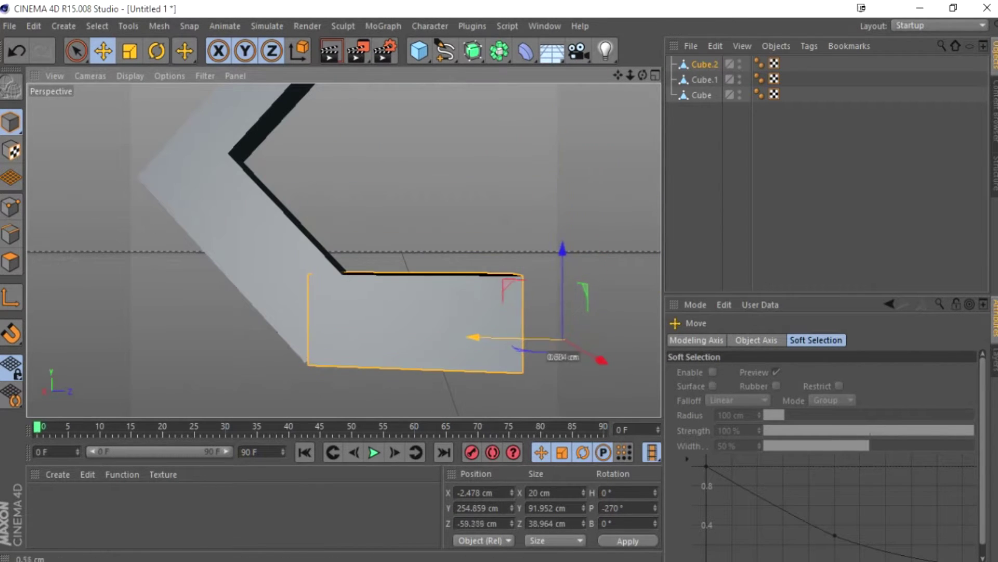
mouse_move(364, 249)
alt+mouse_down()
mouse_move(322, 244)
mouse_move(370, 224)
mouse_move(343, 250)
mouse_move(359, 244)
alt+mouse_up()
Step: Duplicate the horizontal bar and rotate the copy upright to a pitch of -360°
key(ctrl+c)
key(ctrl+v)
key(r)
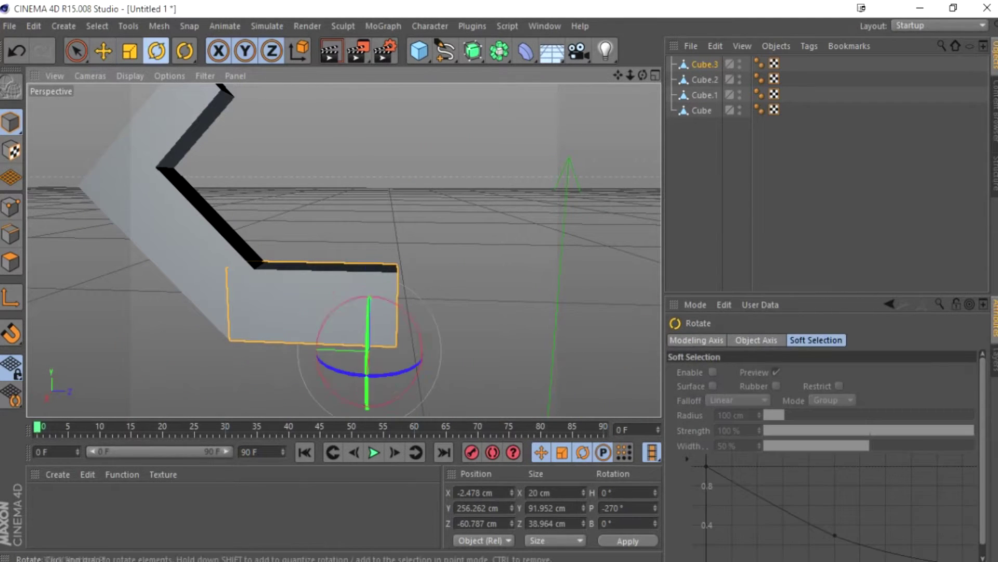
drag(333, 364, 422, 355)
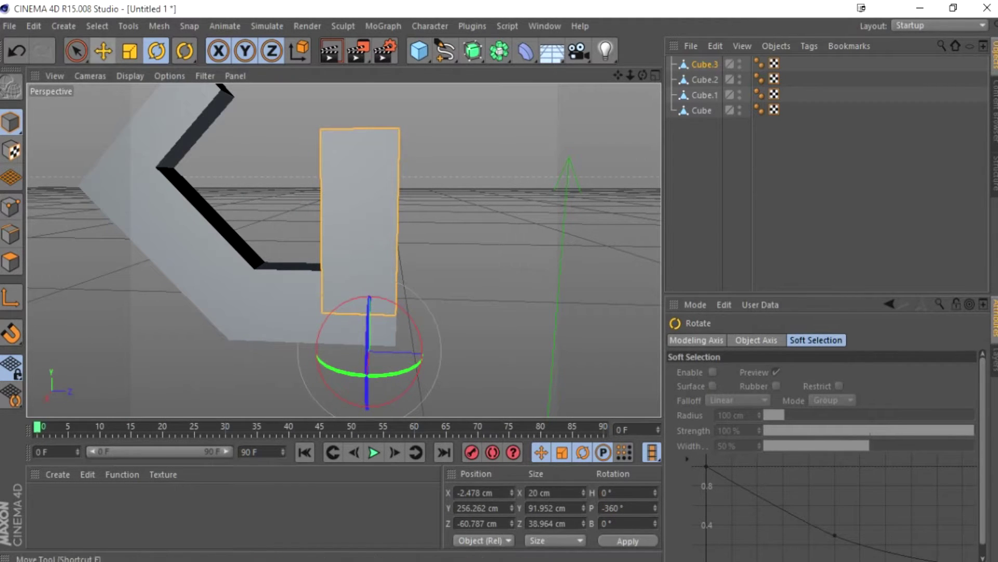
Step: Shorten the upright copy to about 57.6 cm and raise it to about Y 273.6 cm, resting on the horizontal bar
key(t)
drag(367, 219, 364, 260)
key(e)
alt+drag(468, 208, 494, 197)
drag(368, 354, 368, 299)
alt+drag(312, 299, 364, 219)
Step: Stretch the upright block to about 215.6 cm in Z and shift it to about Z 72 cm
key(t)
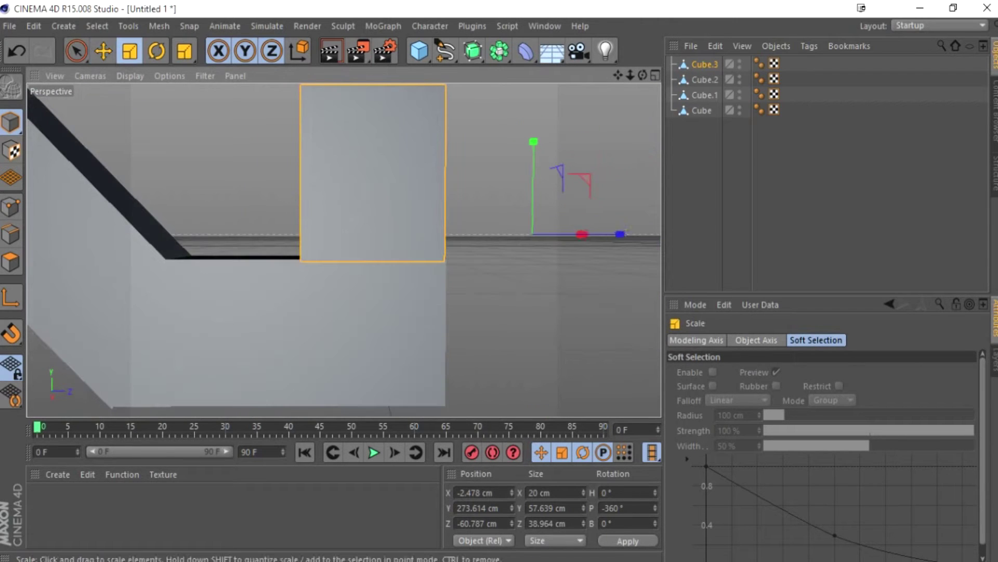
drag(620, 234, 653, 247)
key(e)
alt+drag(468, 249, 364, 245)
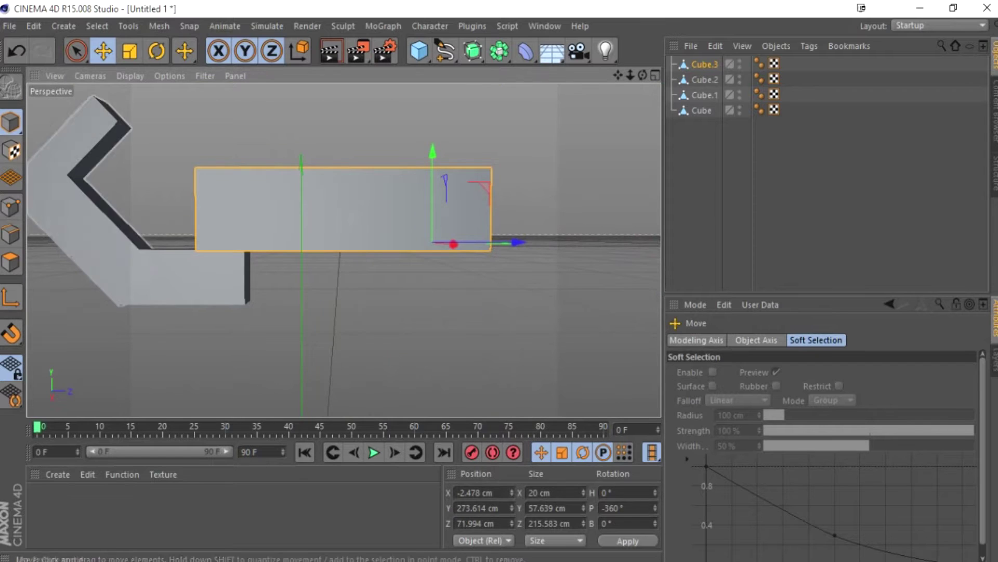
Step: Slant the far end of the long block by moving its lower corner points to Z 15 cm
click(10, 207)
drag(487, 170, 487, 171)
key(ctrl+z)
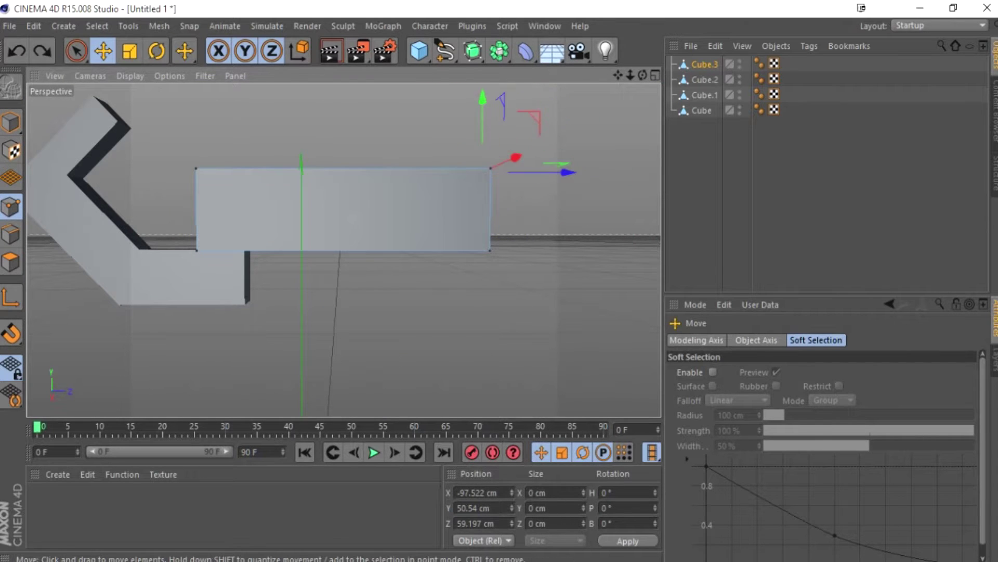
drag(525, 255, 450, 254)
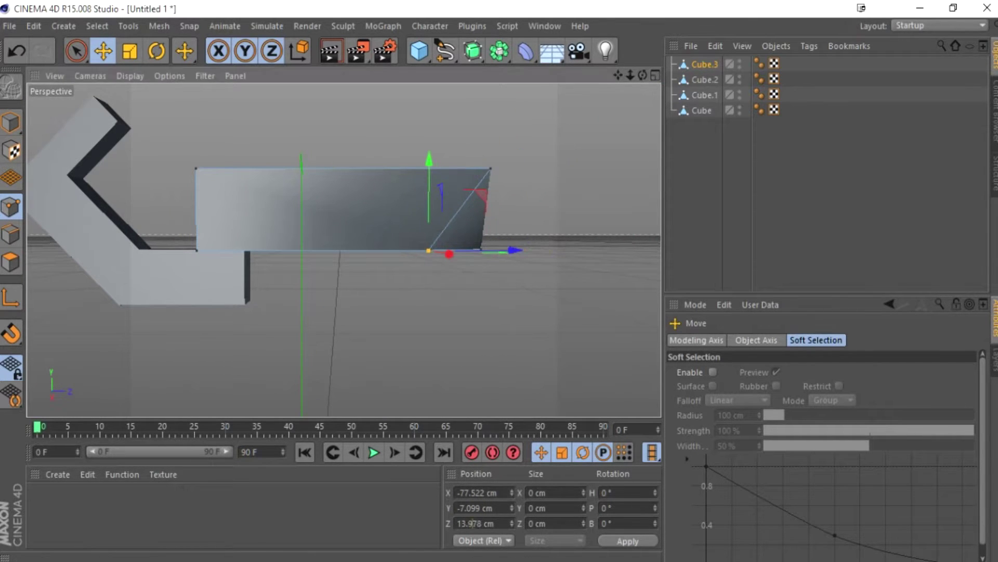
scroll(401, 229, up, 5)
scroll(453, 344, down, 8)
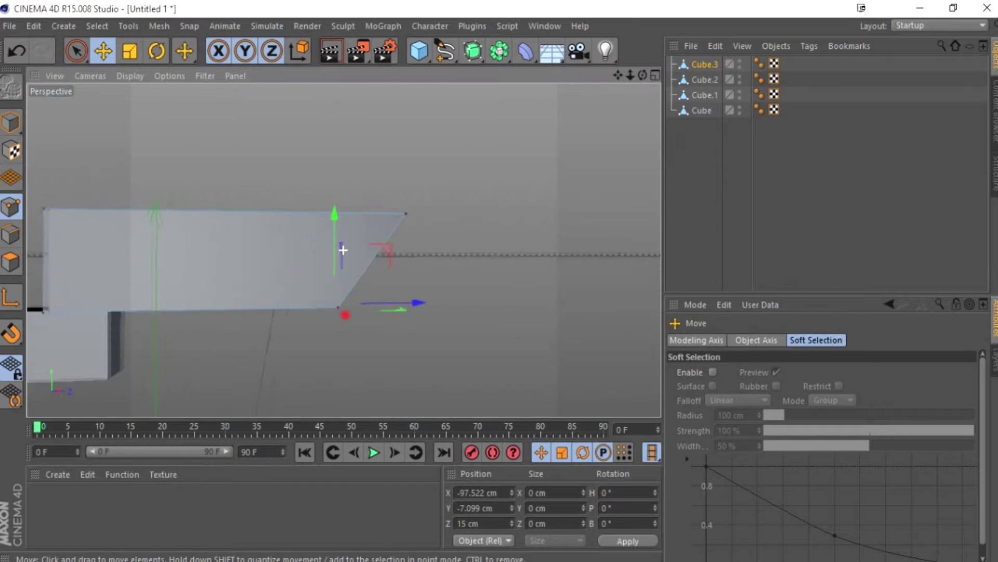
Step: Lower the long slanted block to about Y 254.5 cm so that it overlaps the horizontal bar
click(11, 122)
drag(446, 224, 421, 333)
alt+drag(421, 333, 343, 250)
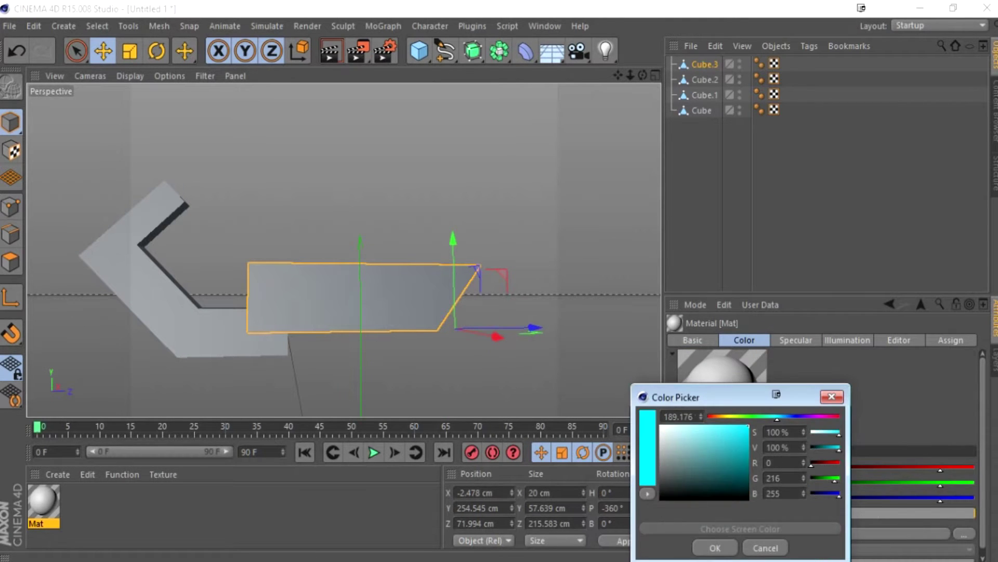
Step: Set the new material's color to cyan (R 0, G 216, B 255) and apply it to all the blocks
key(Return)
drag(43, 500, 244, 344)
drag(44, 501, 344, 291)
Step: Duplicate the long slanted block without its cyan material and raise the copy to about Y 317.5 cm
drag(418, 51, 535, 71)
key(ctrl+z)
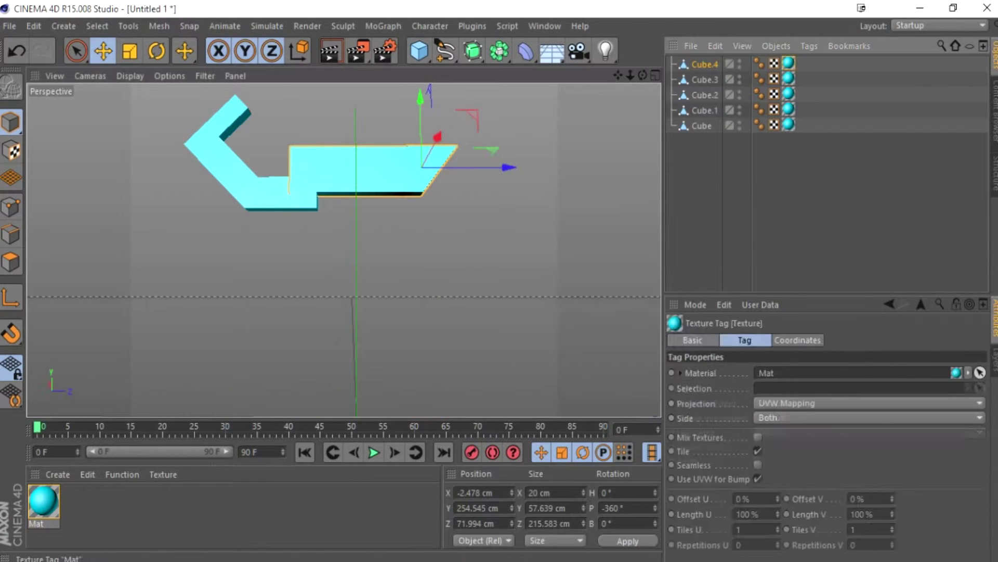
key(ctrl+v)
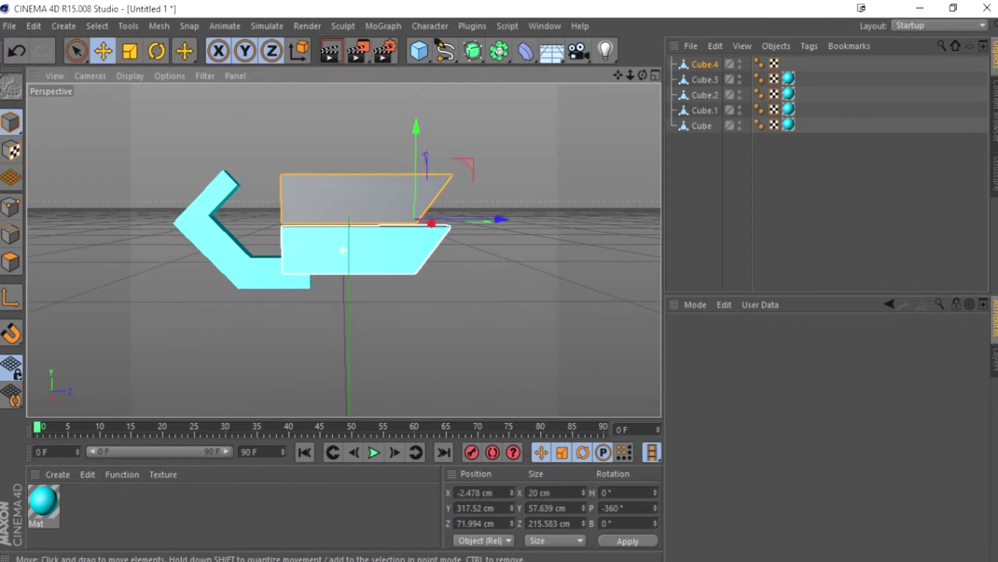
key(Return)
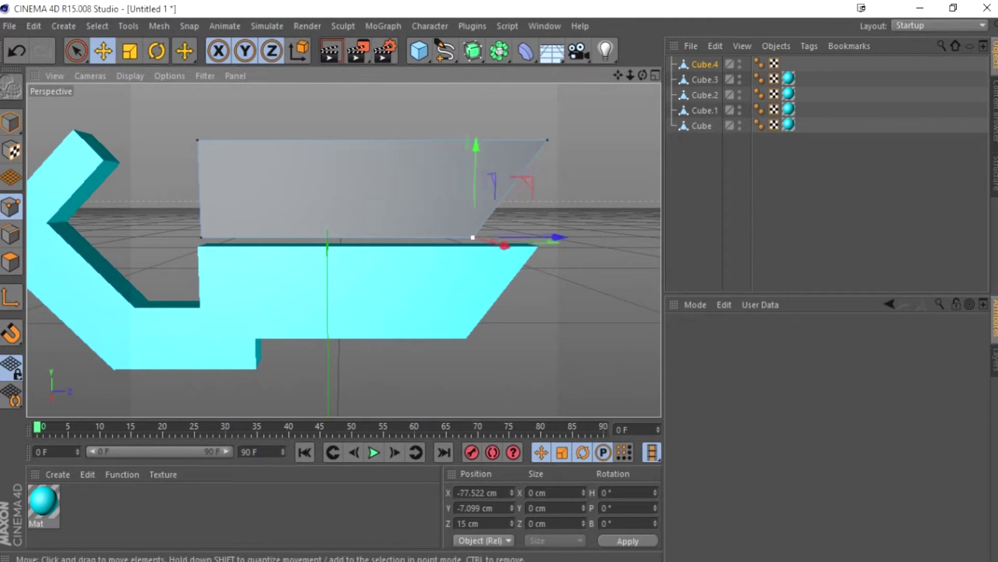
Step: Square off the copied block's slanted end by setting its corner points to Z -80 cm, with the upper ones at Y 50.54 cm
drag(554, 237, 430, 237)
click(483, 523)
text(-80)
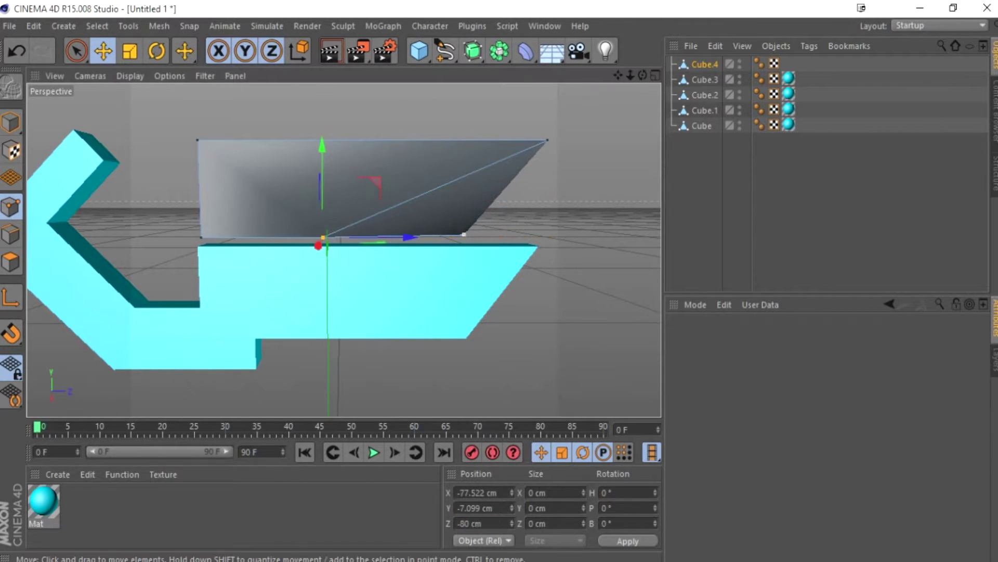
click(483, 508)
text(50.54)
key(Return)
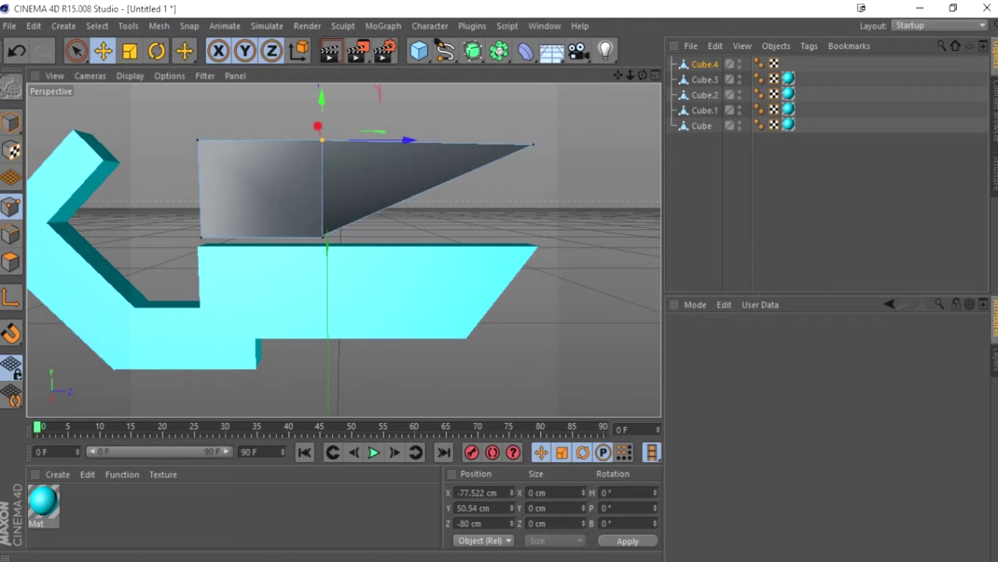
click(483, 492)
text(-97.522)
key(Return)
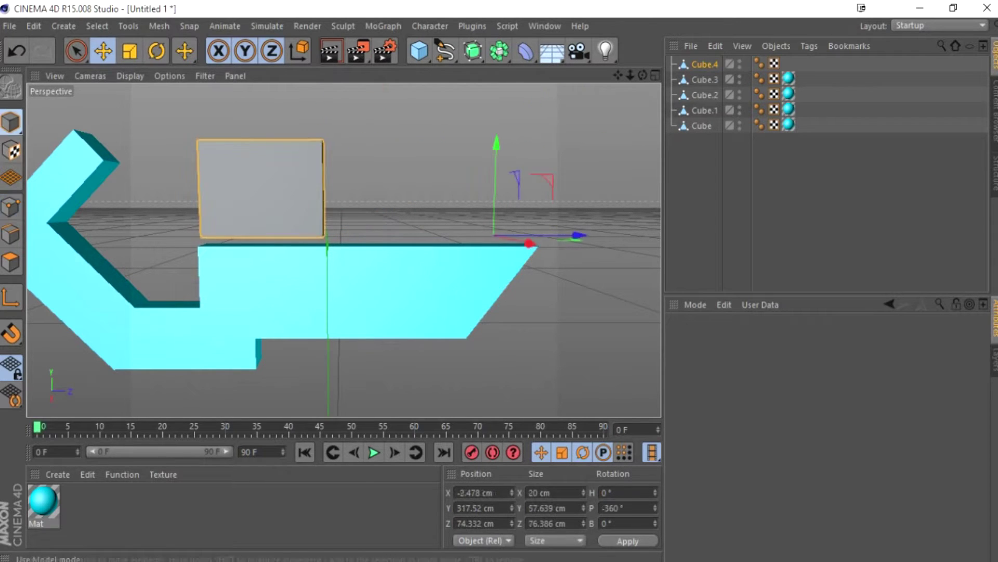
Step: Lengthen the squared upper block to about 122.7 cm in Z and shift it to about Z 168.4 cm
click(11, 122)
click(130, 50)
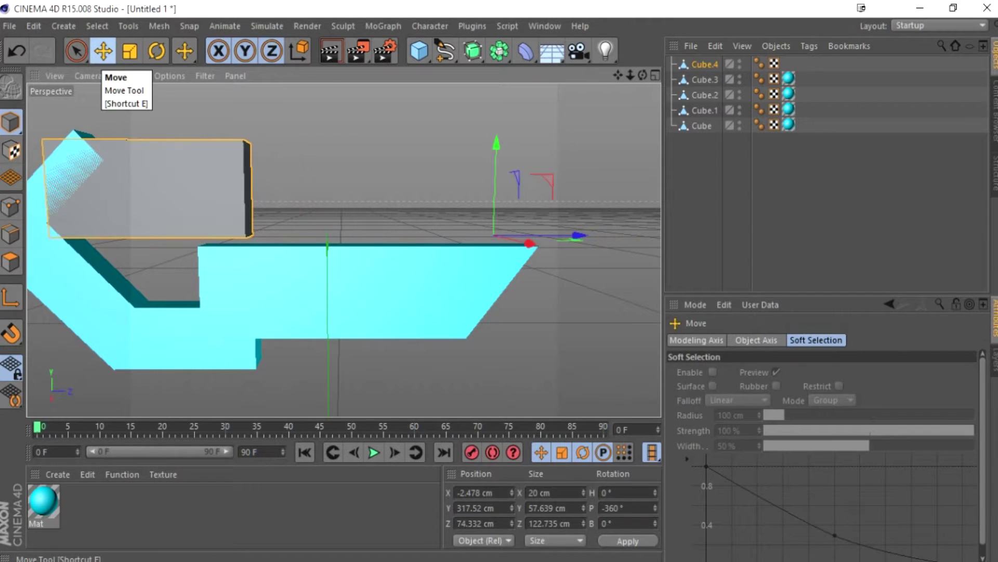
drag(398, 249, 380, 307)
Step: Widen the upper block to about 54.8 cm in X
key(t)
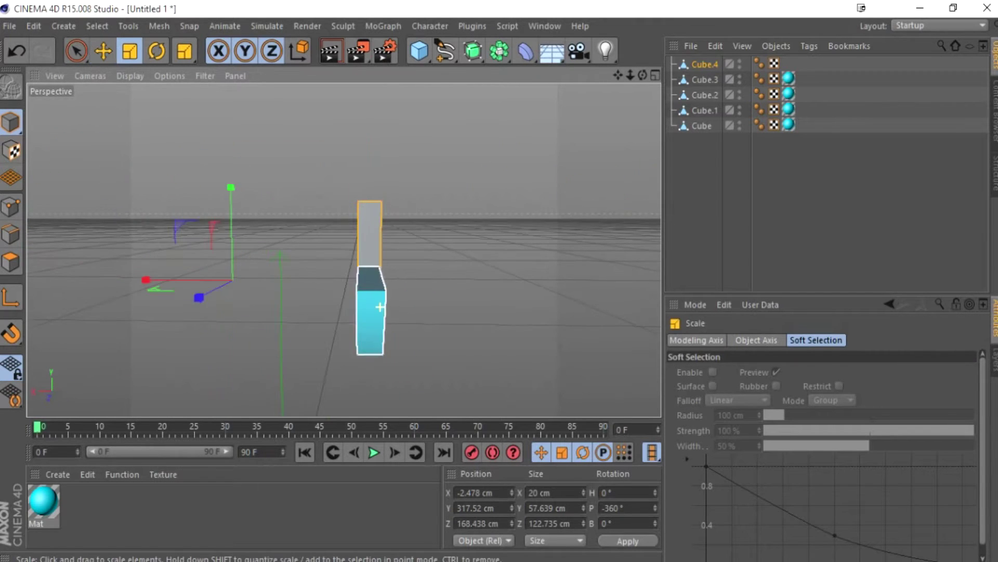
drag(223, 281, 232, 280)
key(ctrl+z)
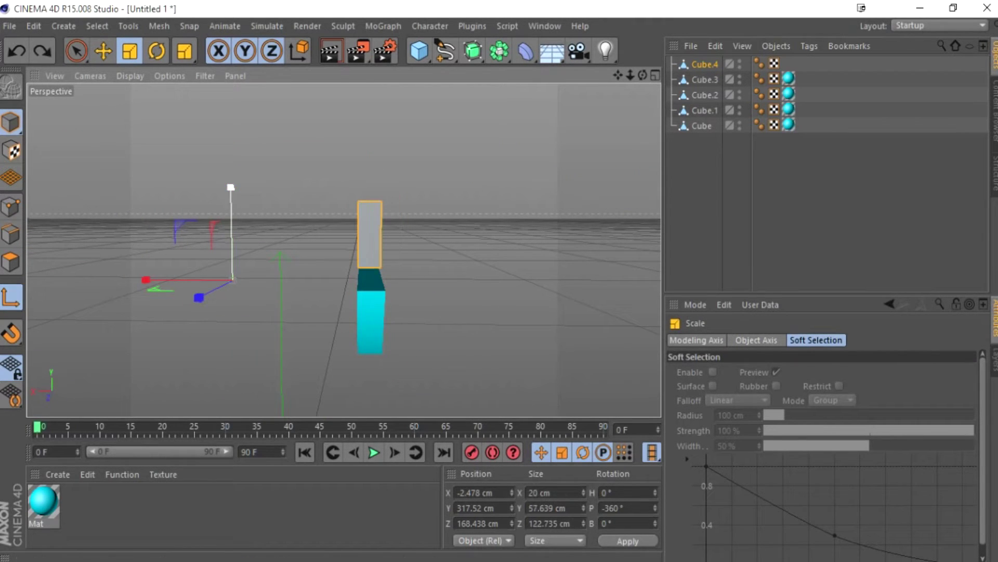
drag(144, 280, 30, 279)
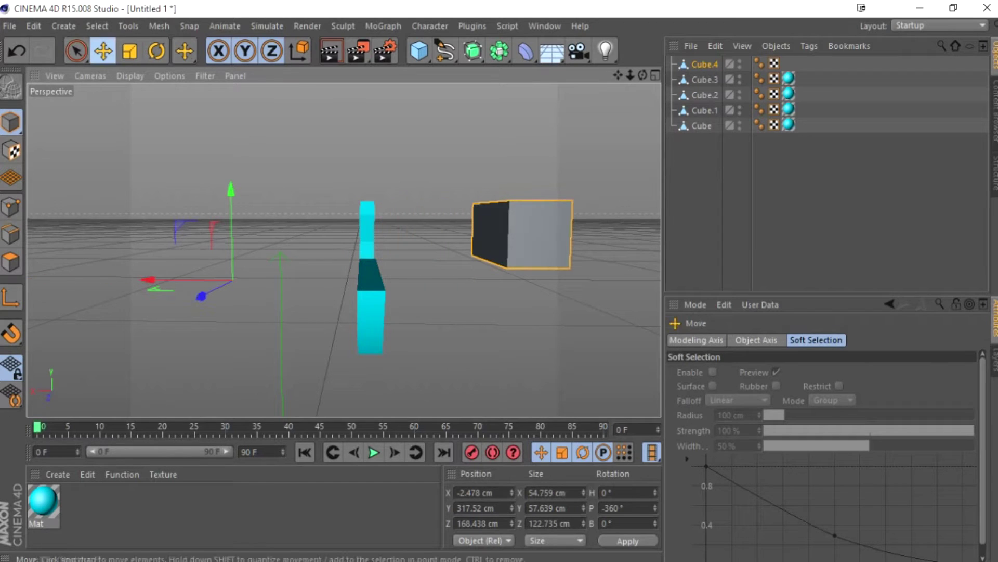
Step: Place the upper block over the cyan body at about X -80 cm and lengthen it to about 139.4 cm
drag(148, 280, 200, 285)
drag(268, 273, 357, 227)
alt+drag(357, 227, 509, 275)
scroll(468, 250, down, 3)
key(t)
drag(640, 270, 604, 234)
scroll(343, 249, up, 2)
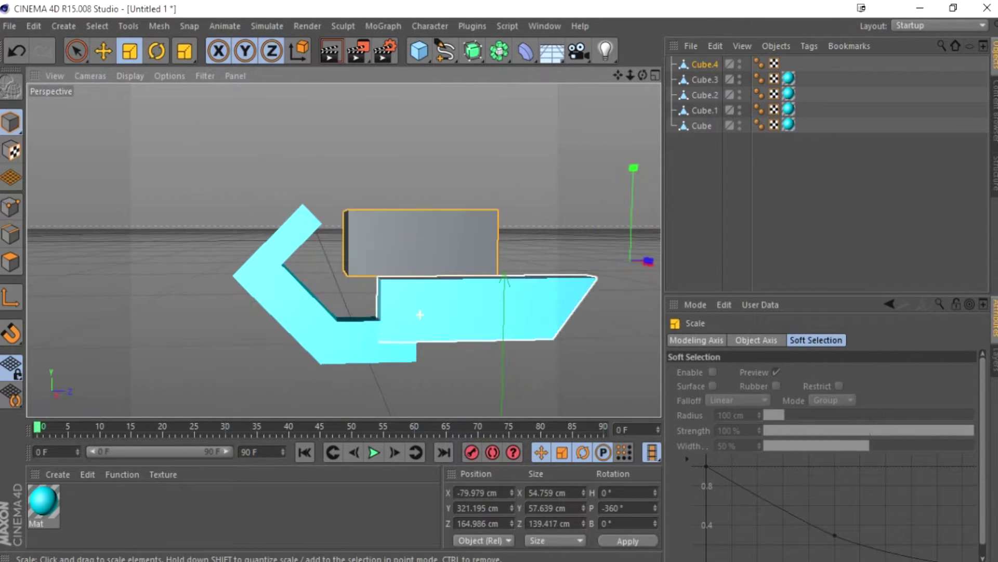
Step: Create an orange material (R 254, G 132, B 0) and apply it to the upper block
double_click(156, 504)
click(723, 387)
click(712, 416)
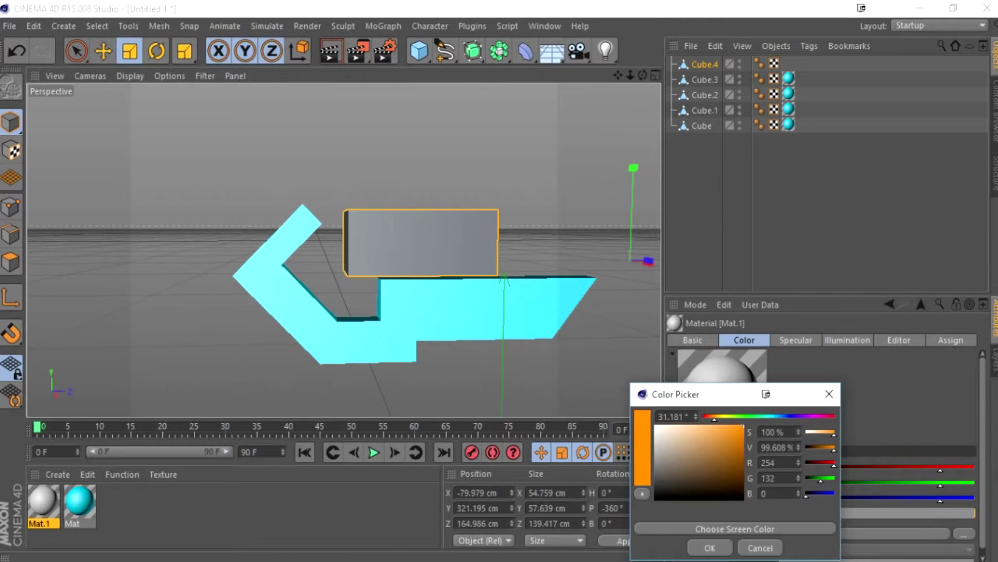
click(710, 547)
drag(44, 500, 344, 250)
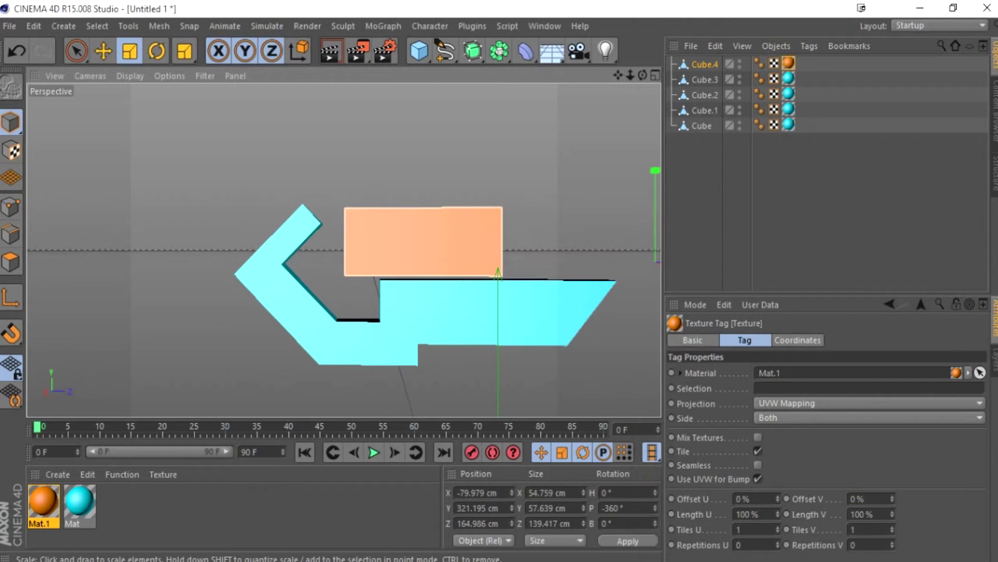
Step: Duplicate the orange block and move the copy's axis onto the block, at about X -25.9, Y 332, Z -20.4 cm
key(u)
key(p)
key(e)
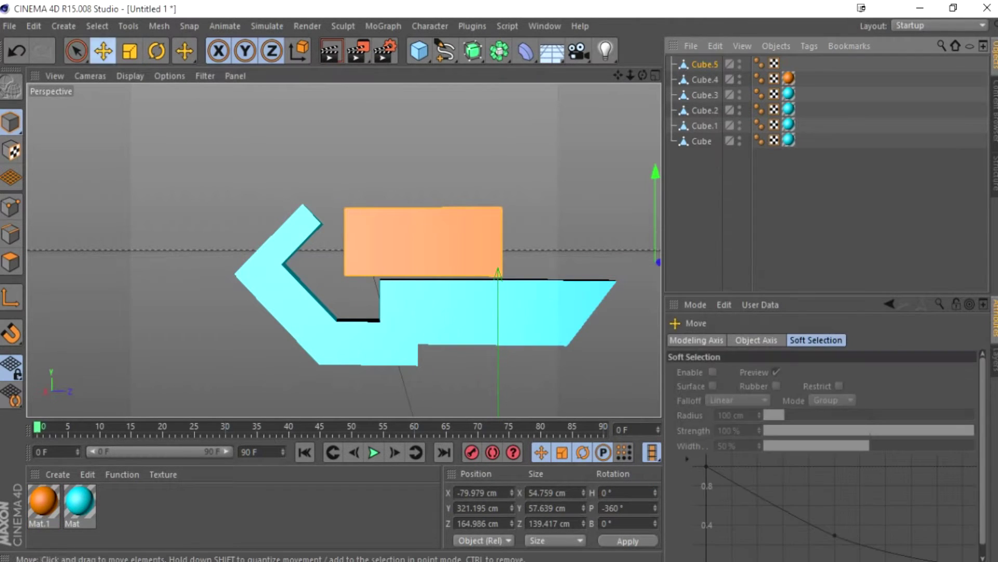
alt+drag(333, 244, 348, 255)
drag(349, 255, 356, 285)
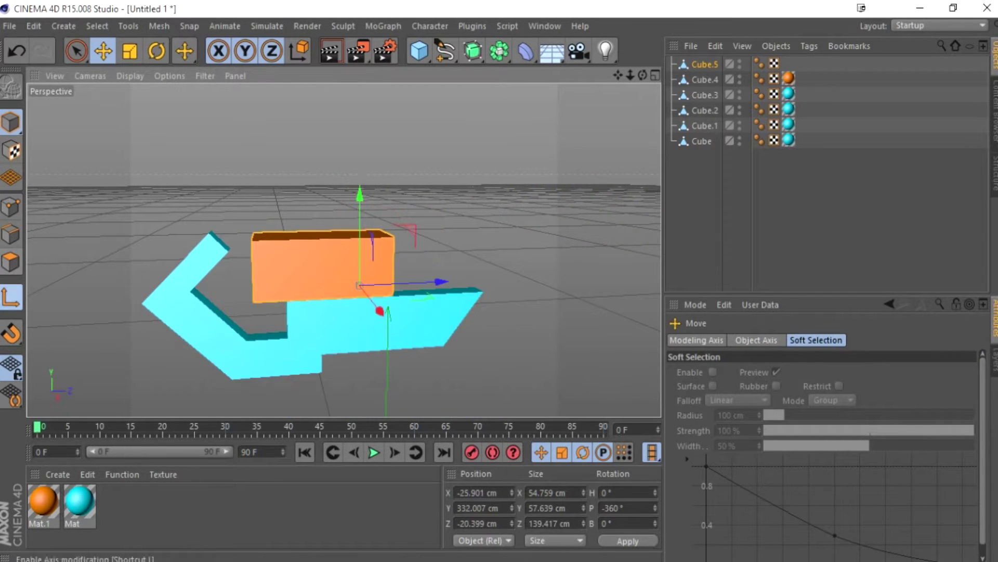
Step: Shrink the duplicated block to about 28.5 cm high and 71.9 cm long and place it at about Y 322.3, Z -107.9 cm
drag(347, 231, 347, 239)
drag(431, 282, 402, 284)
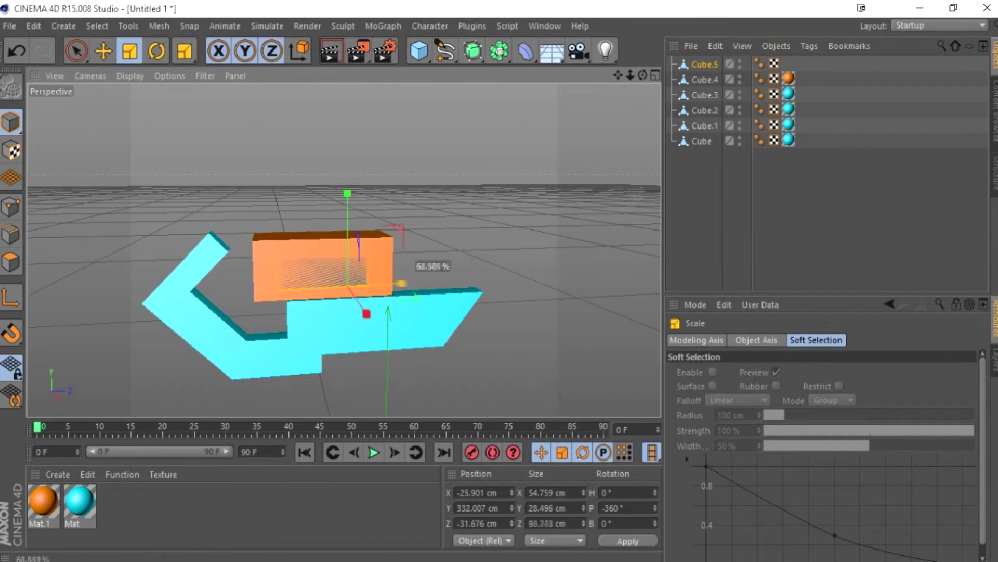
key(e)
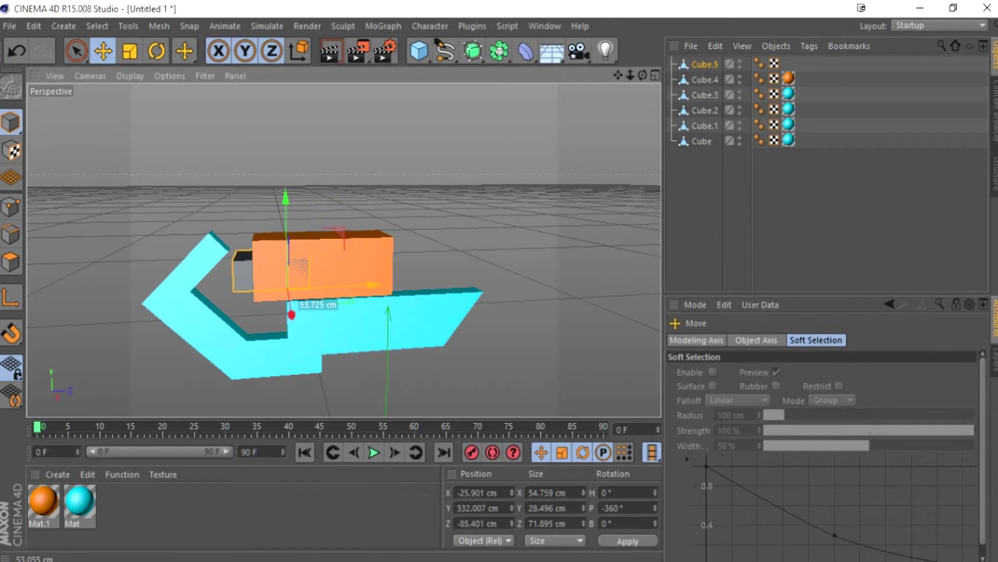
drag(272, 218, 333, 224)
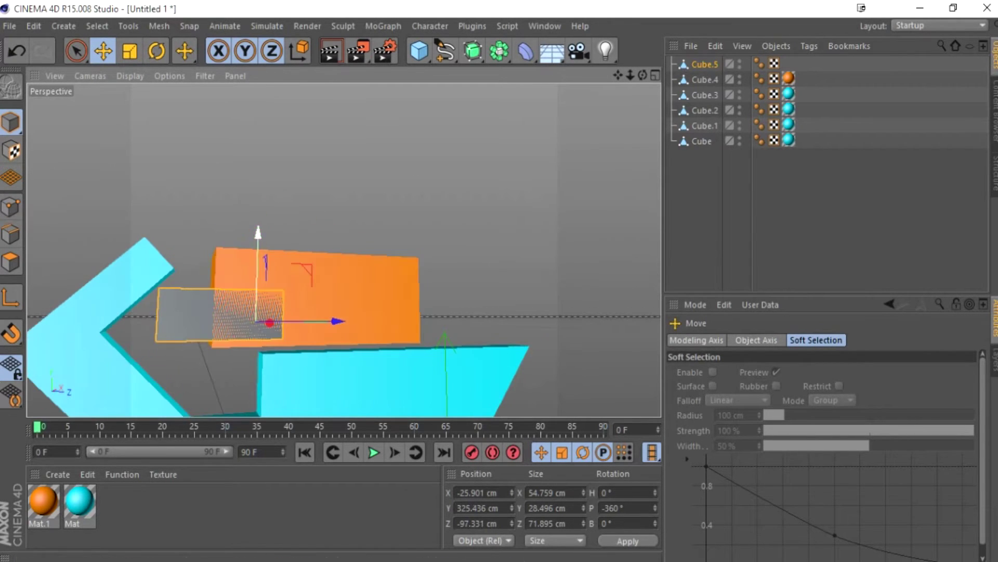
drag(312, 327, 259, 361)
Step: Duplicate the small gray block and move the copy out in front of the model to about X 39.9 cm
key(ctrl+c)
key(ctrl+v)
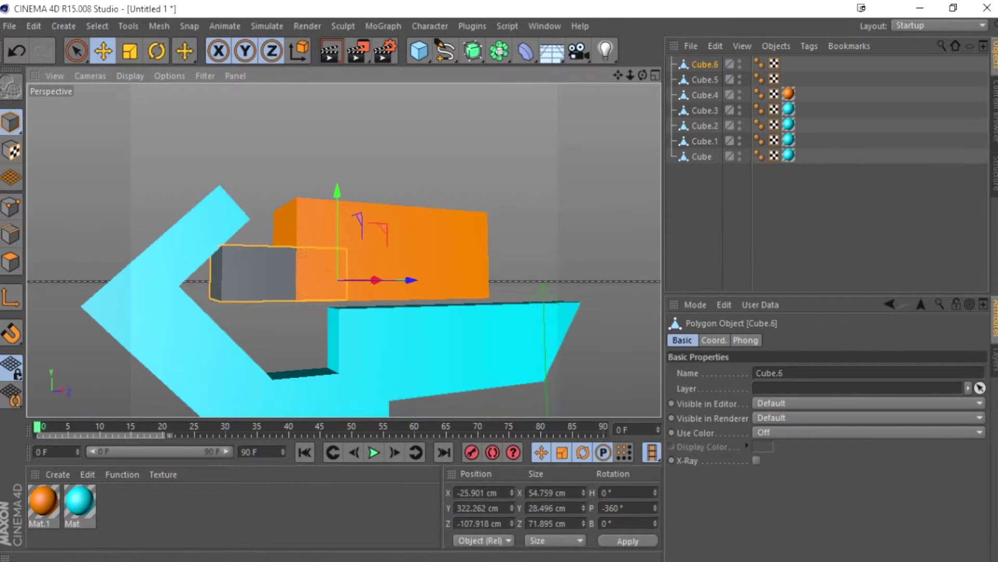
drag(364, 292, 380, 299)
key(ctrl+z)
alt+drag(291, 322, 296, 359)
drag(299, 408, 299, 404)
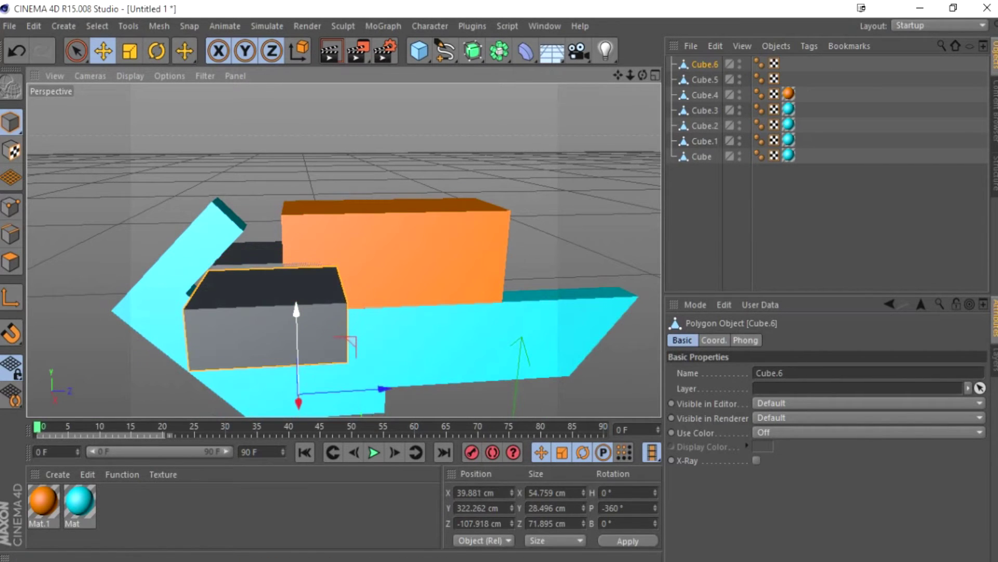
Step: Reduce the copy to a plate about 5.2 cm high and 47.6 cm long, at about X -25.7, Y 312.3, Z -154.7 cm
key(t)
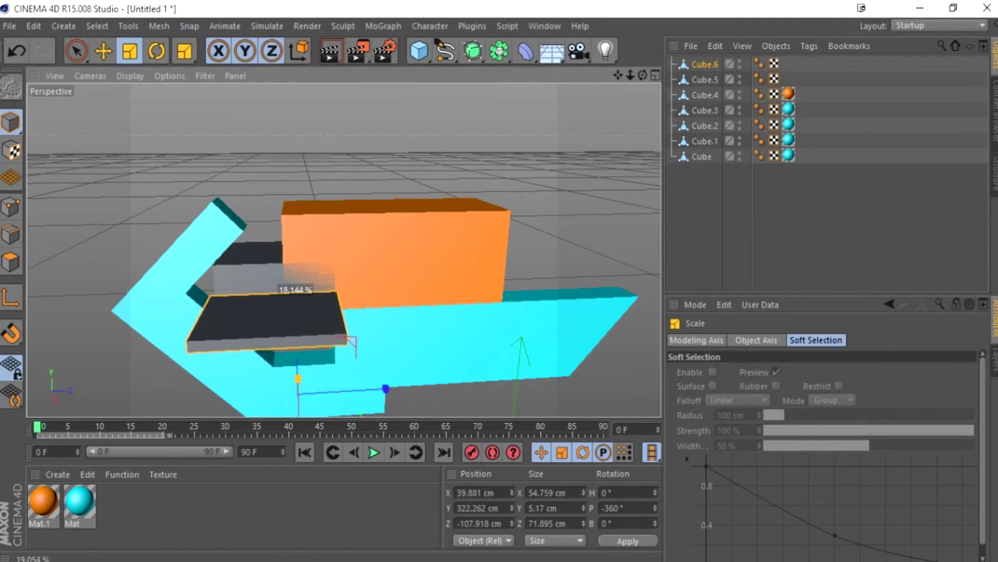
drag(296, 292, 333, 271)
key(r)
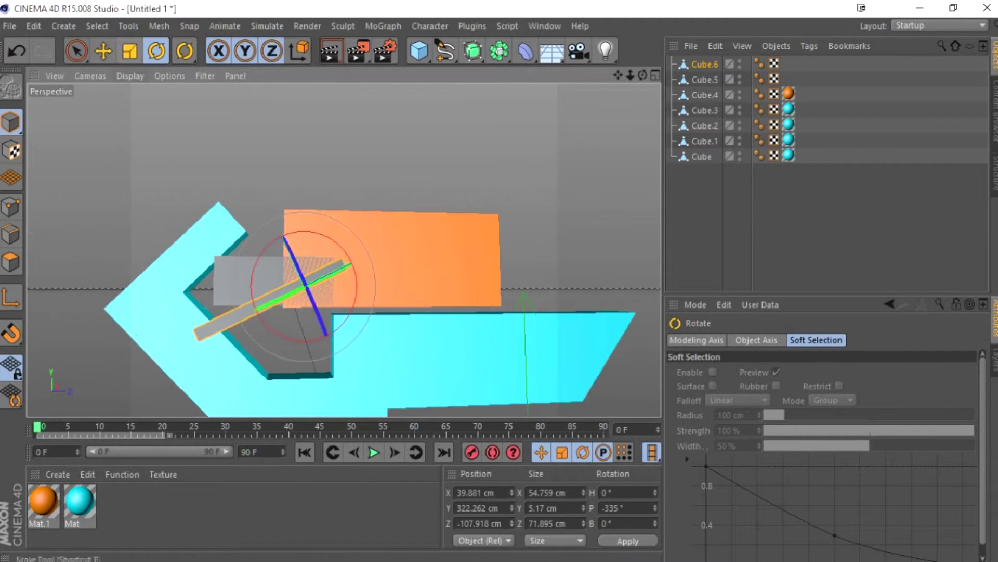
drag(250, 314, 257, 307)
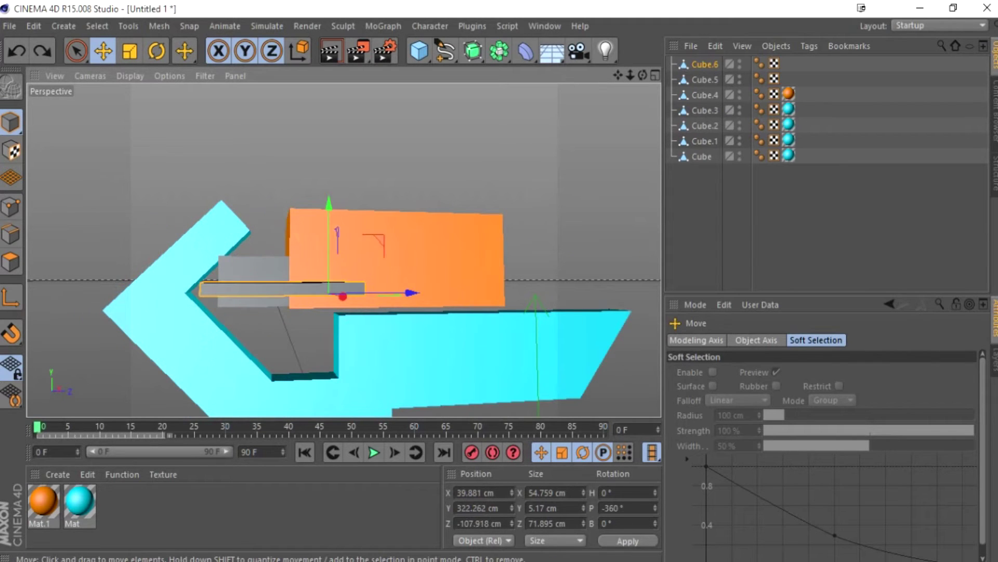
drag(182, 297, 194, 295)
alt+drag(343, 291, 302, 283)
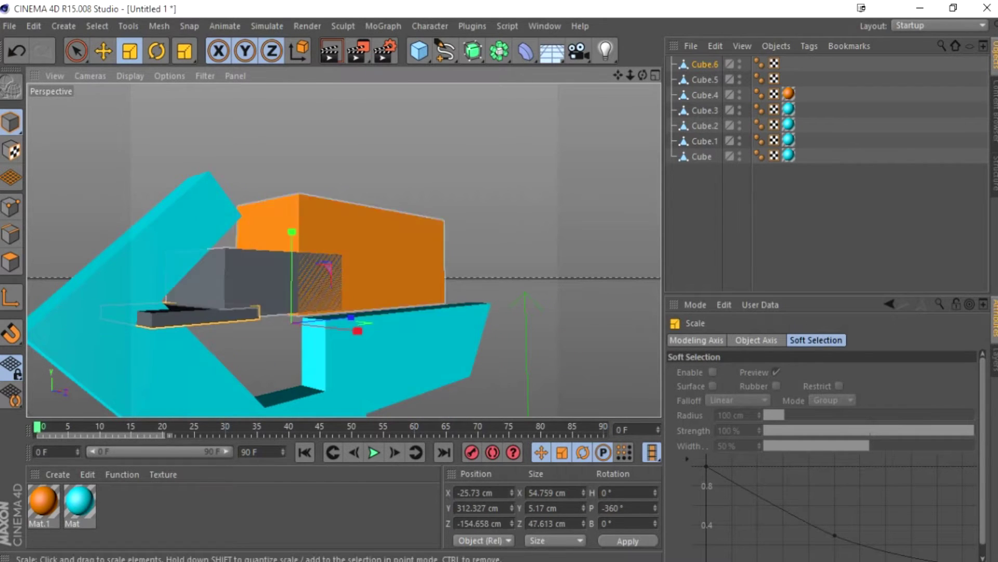
Step: Tilt the thin gray plate to a pitch of about -322.8° and render the view
key(r)
drag(260, 283, 252, 273)
drag(243, 315, 244, 313)
alt+drag(243, 314, 270, 297)
drag(244, 307, 292, 291)
click(329, 50)
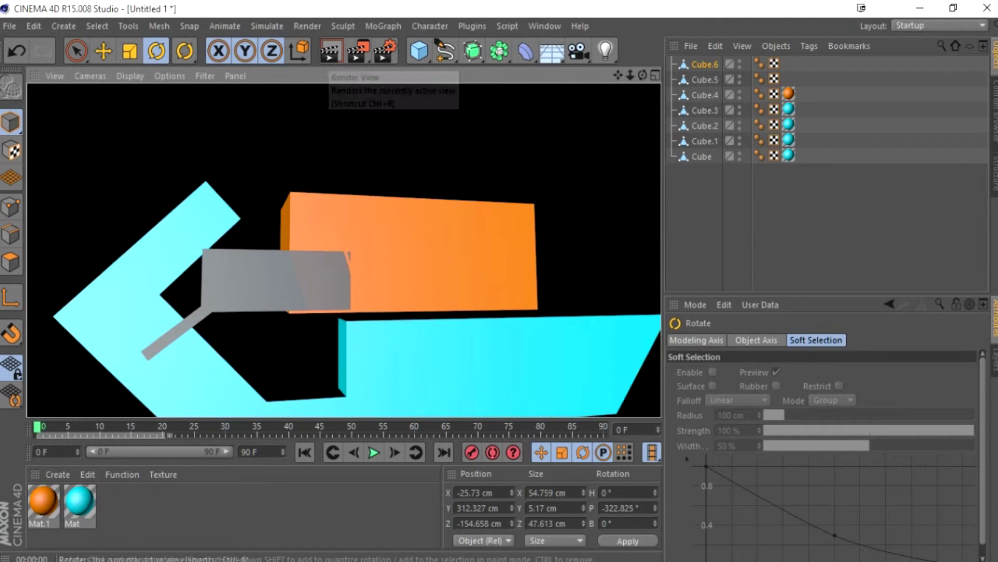
Step: Narrow the small gray block in X, widen the tilted plate to about 56.4 cm in X and render the view
click(245, 281)
key(e)
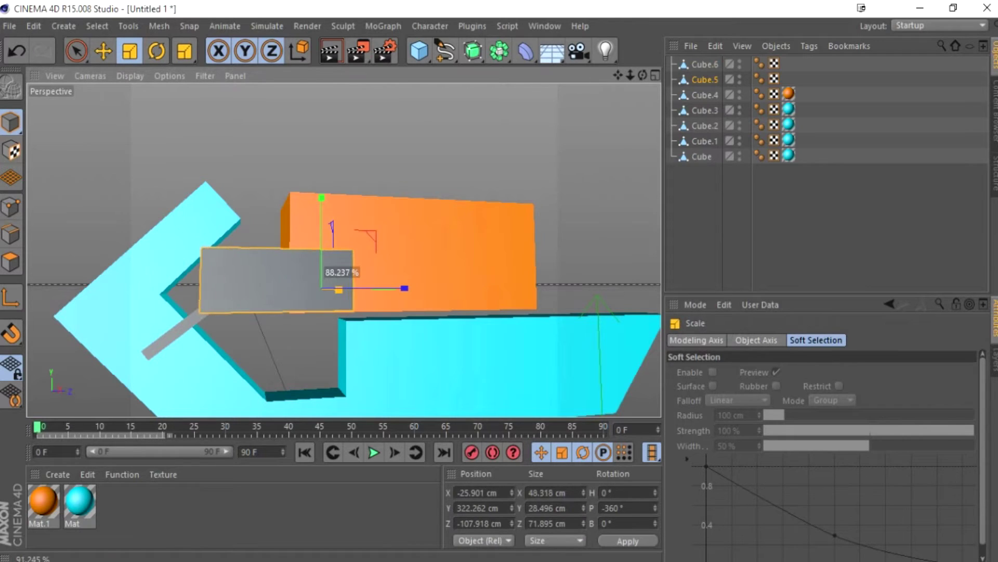
alt+drag(339, 290, 395, 271)
click(281, 364)
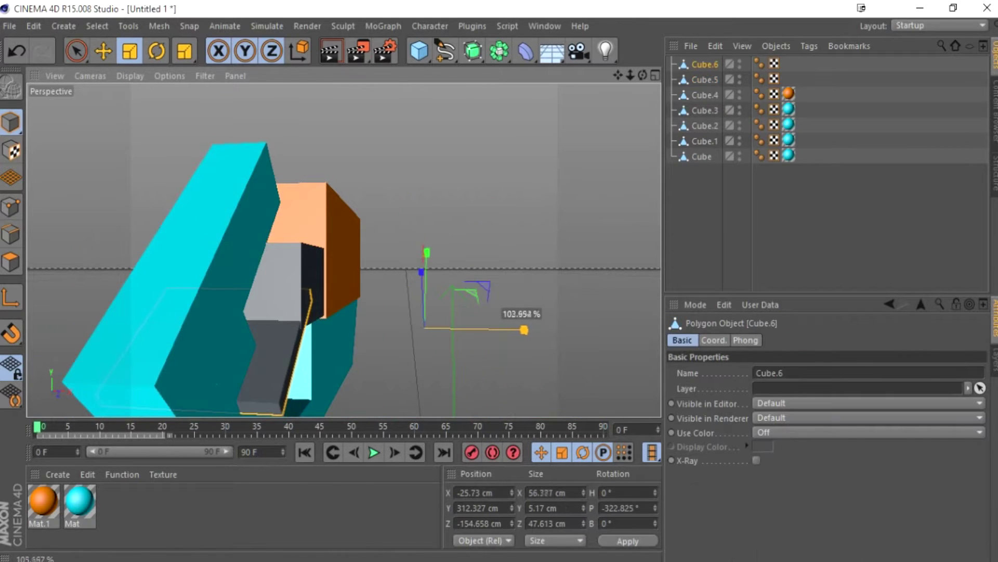
alt+drag(489, 307, 395, 281)
click(329, 50)
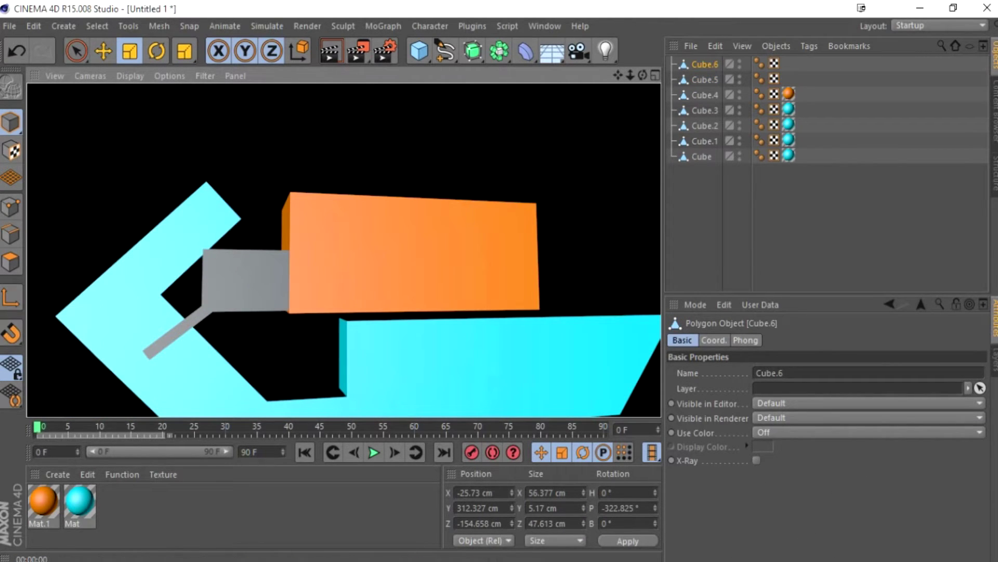
Step: Lengthen the orange block to about 172 cm and place it at about Z 213.8 cm
click(411, 250)
scroll(344, 250, down, 3)
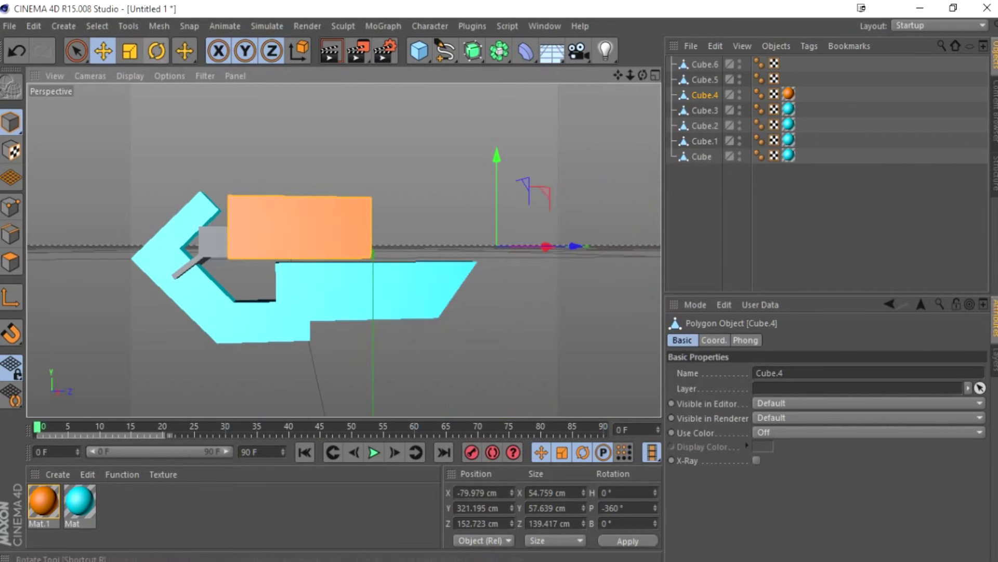
key(e)
drag(546, 246, 619, 246)
scroll(318, 244, up, 2)
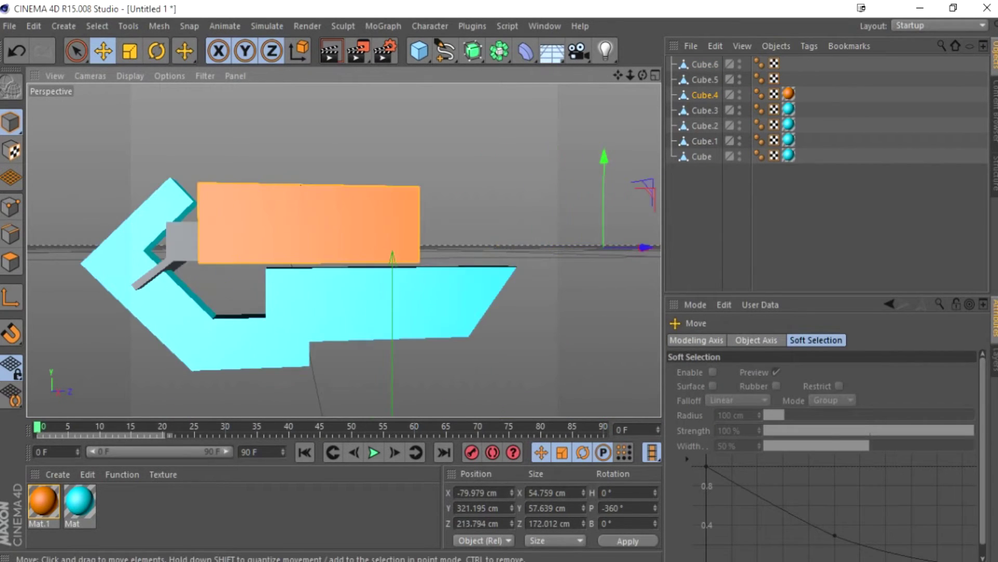
Step: Duplicate the orange block and reshape the copy into a band about 66.5 cm wide and 10.5 cm long at about Z -83.7 cm
key(t)
scroll(550, 238, down, 2)
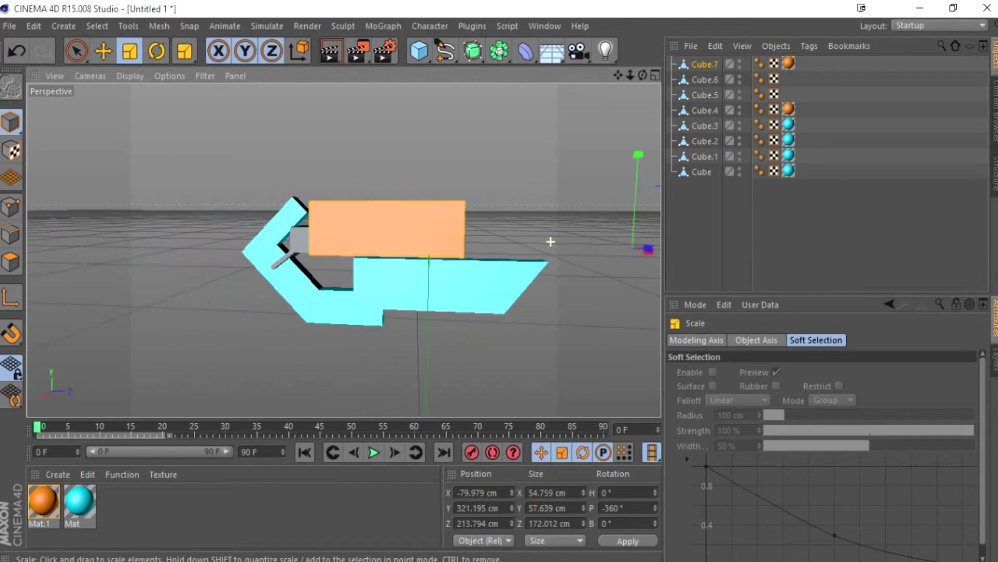
alt+drag(550, 239, 477, 253)
key(e)
drag(566, 254, 294, 251)
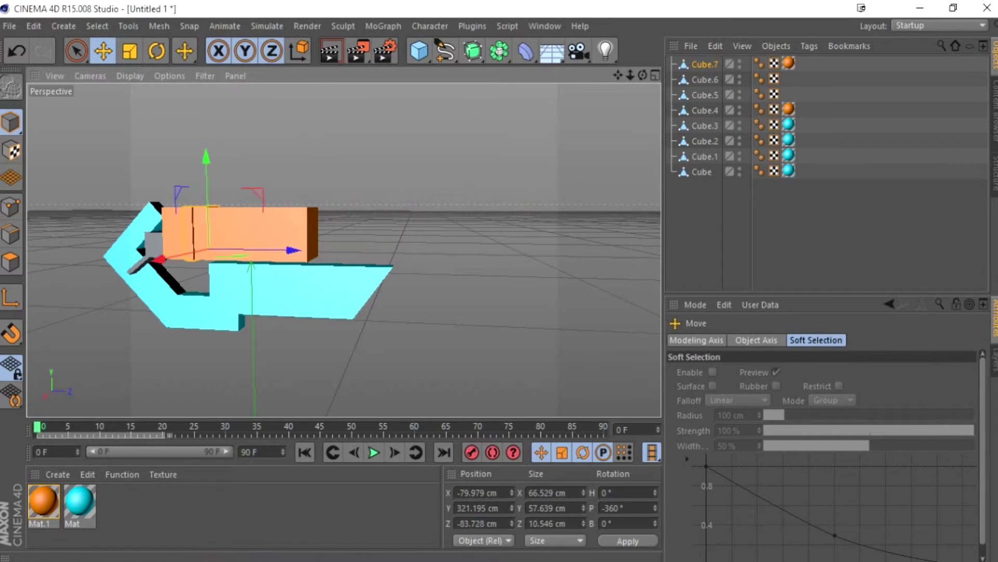
Step: Create a brownish-orange material, apply it to the narrow band around the orange block and render the view
key(ctrl+n)
click(686, 463)
drag(653, 435, 701, 422)
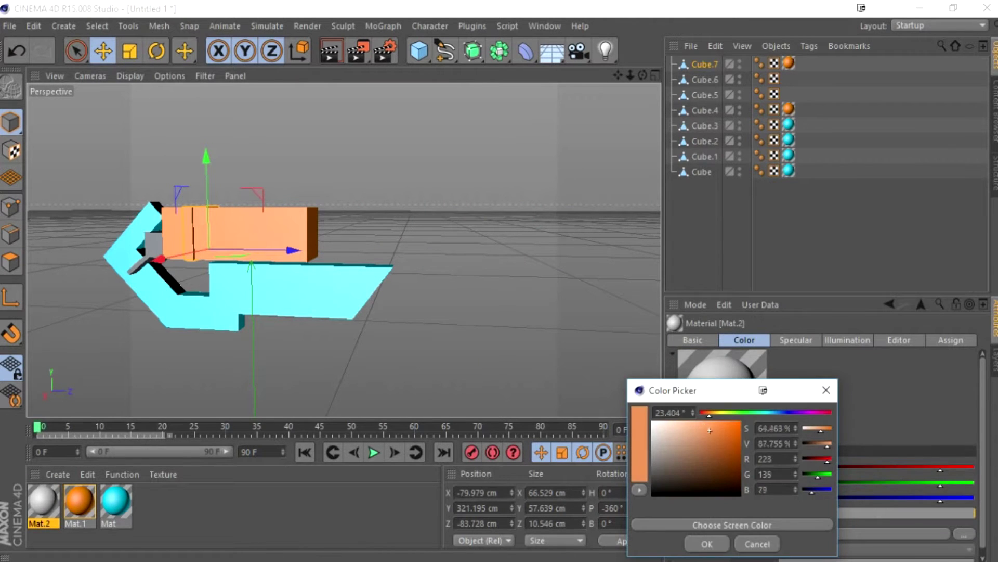
click(706, 543)
drag(44, 501, 247, 195)
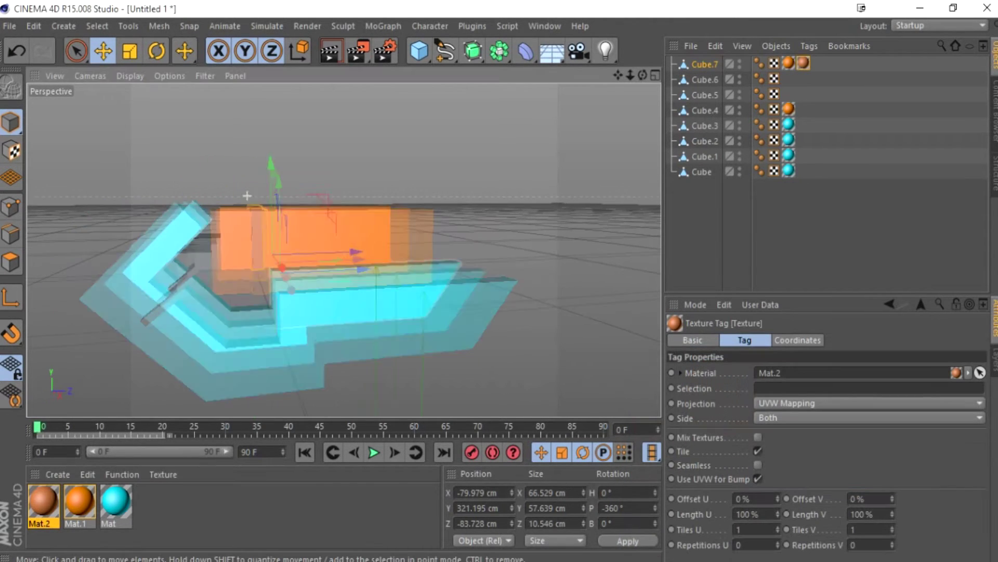
click(329, 50)
click(333, 130)
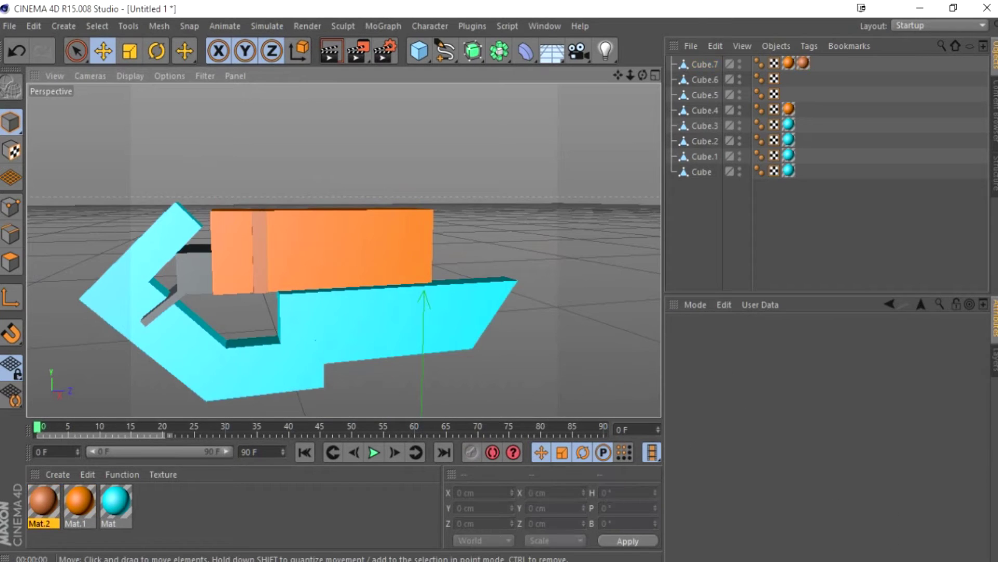
Step: Duplicate the narrow band, shift the copy to about Z 6.1 cm and turn it horizontal with a pitch of -450°
alt+drag(333, 250, 385, 252)
click(343, 249)
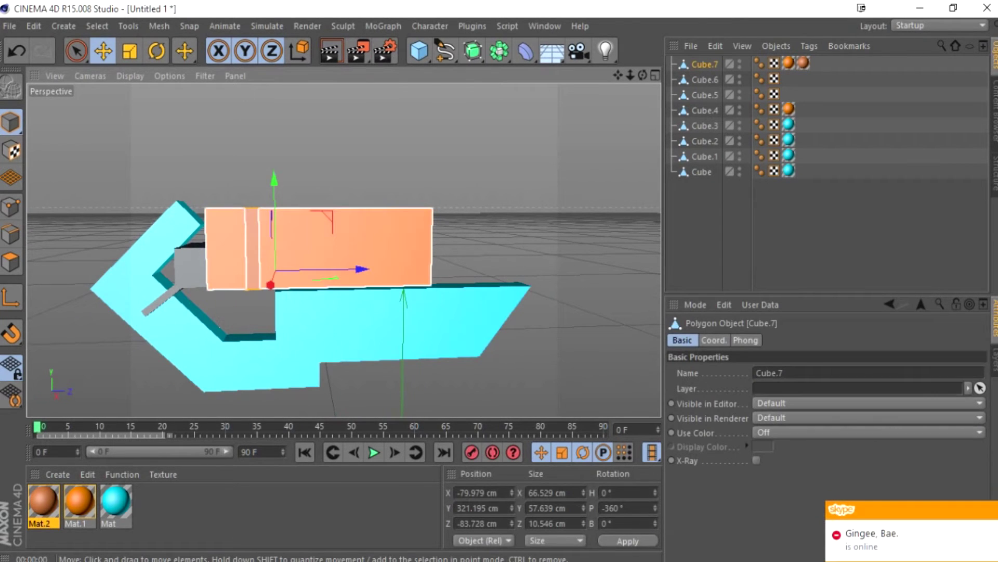
key(ctrl+c)
key(ctrl+v)
key(r)
drag(457, 291, 484, 376)
click(627, 508)
key(BackSpace)
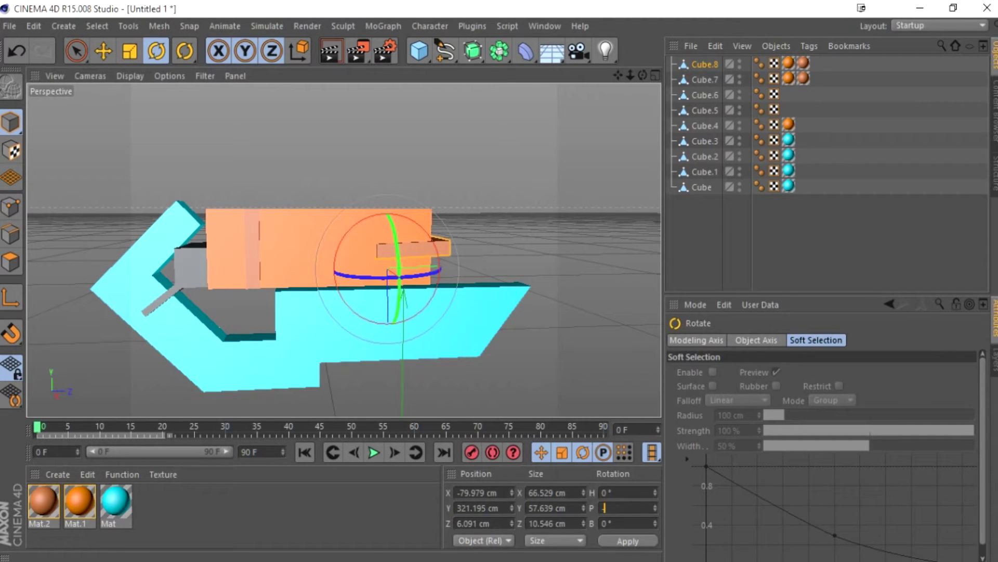
Step: Thicken the horizontal strip to about 13.9 cm and place it at about Y 316.3, Z -8.9 cm
key(e)
drag(395, 312, 385, 283)
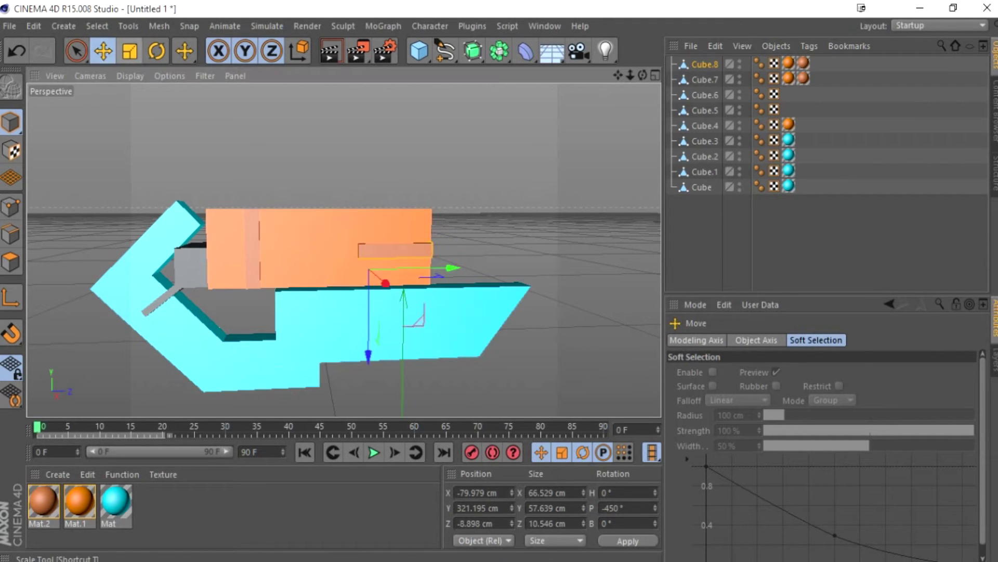
key(t)
drag(368, 358, 368, 347)
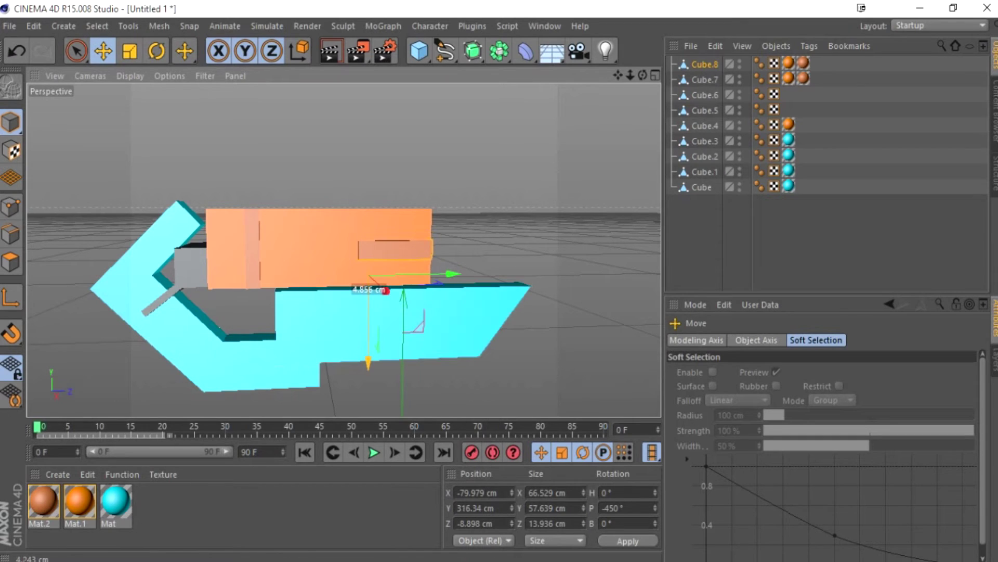
drag(387, 292, 375, 286)
Step: Create a gray material and apply it to the horizontal strip on the orange block
double_click(218, 502)
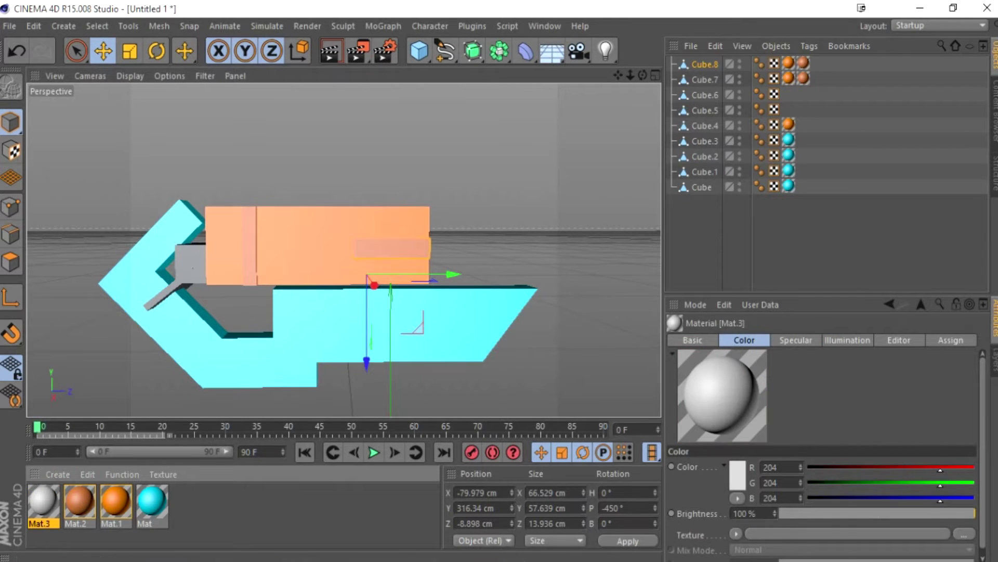
click(737, 474)
click(676, 426)
click(704, 544)
drag(43, 501, 704, 64)
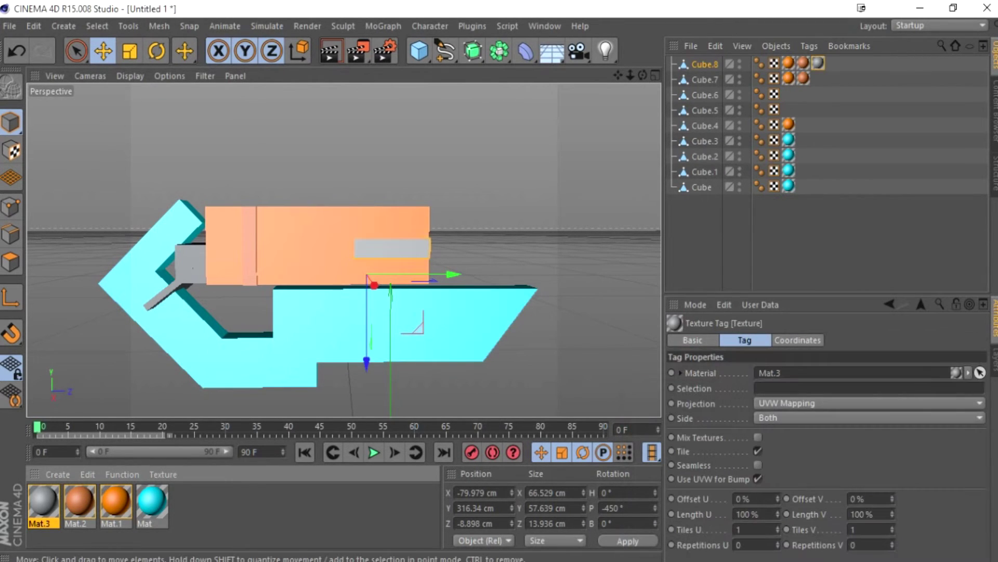
Step: Shift the gray strip to about X -77.7, Z -8.5 cm, close to the end face of the orange block
alt+drag(343, 260, 448, 260)
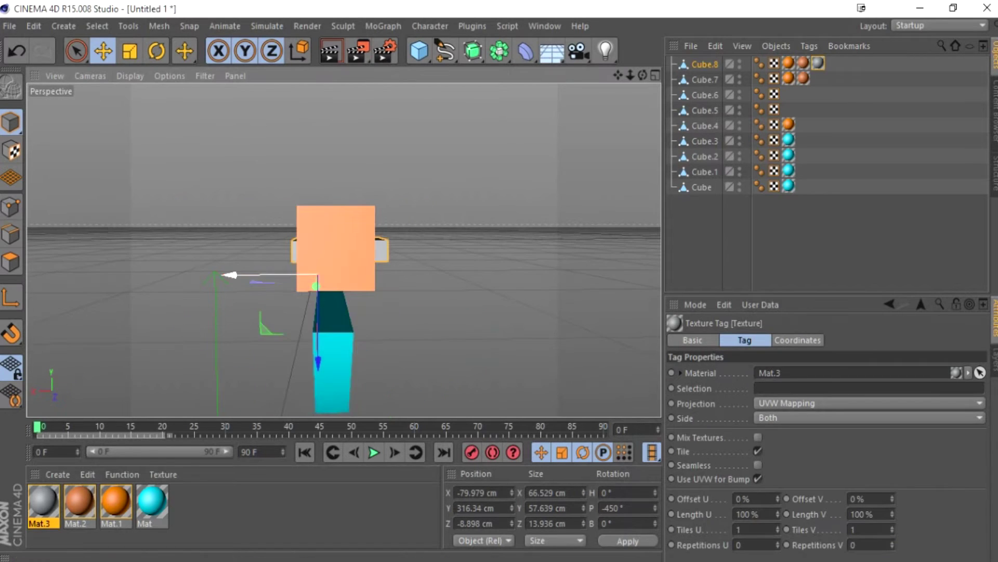
drag(311, 285, 308, 285)
alt+drag(395, 251, 343, 250)
scroll(382, 271, up, 5)
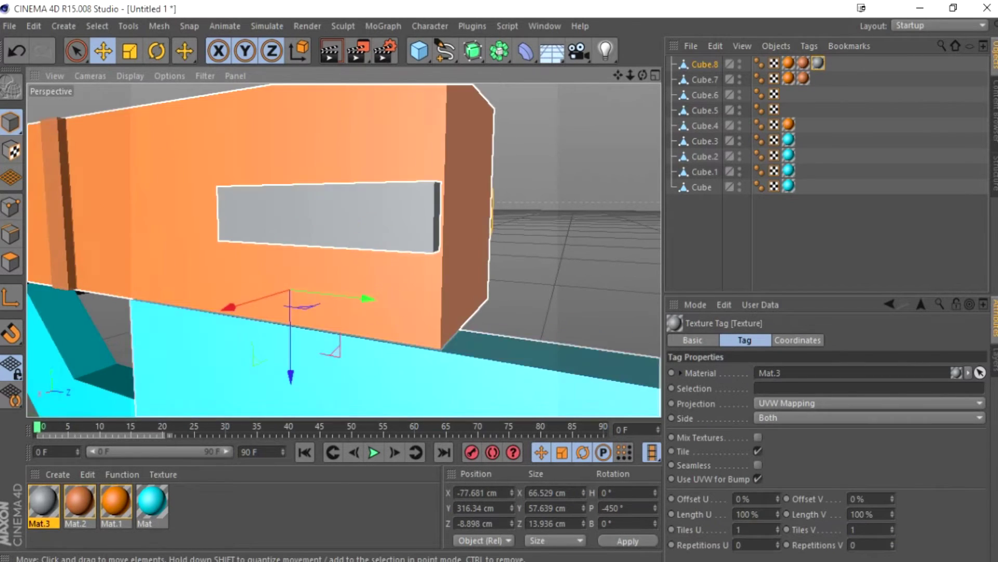
scroll(382, 270, up, 3)
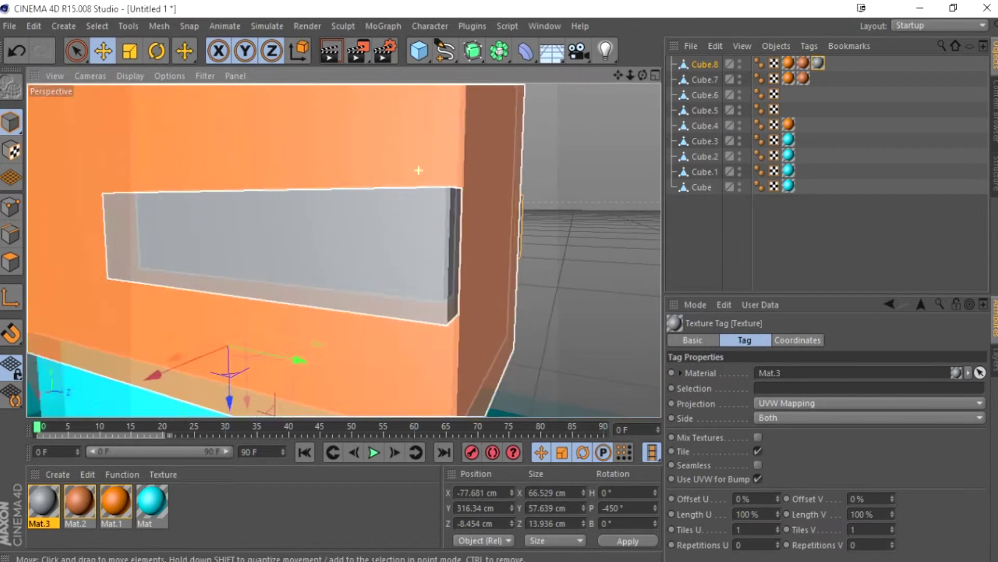
drag(270, 374, 273, 374)
mouse_move(211, 382)
mouse_down()
mouse_move(197, 359)
mouse_move(221, 390)
mouse_up()
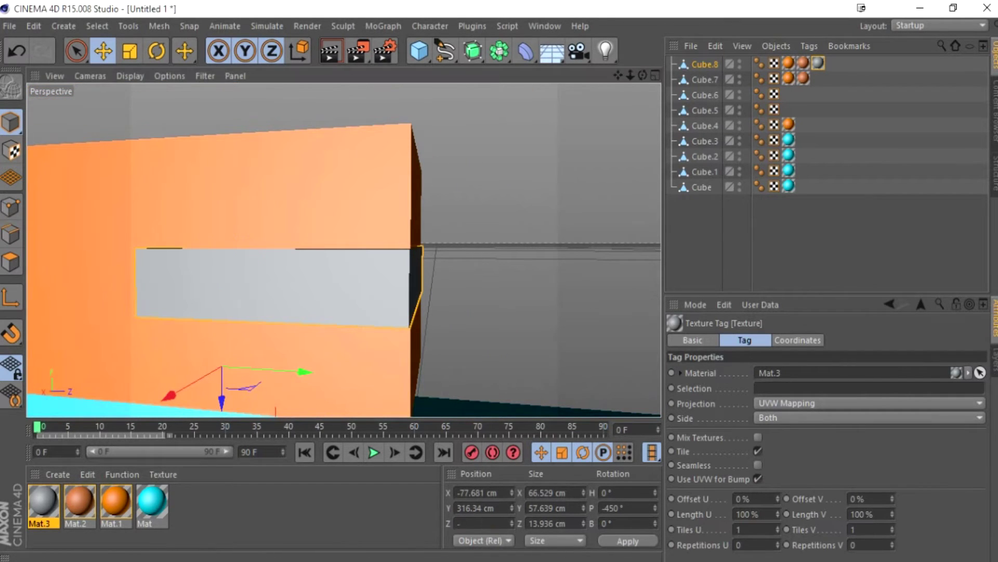
Step: Try Z positions of -7.5 cm and -9 cm for the gray strip
text(-7.5)
key(Return)
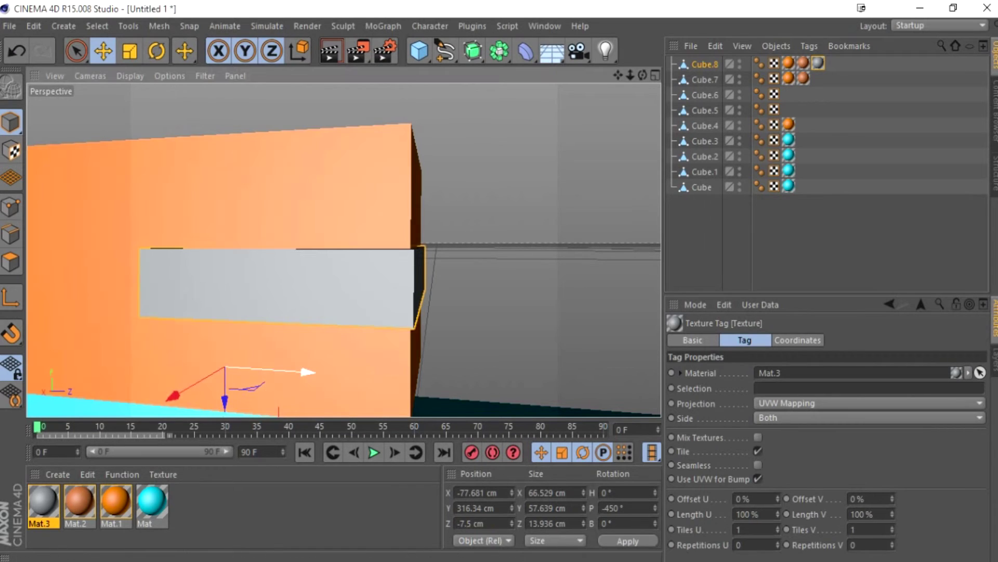
click(475, 523)
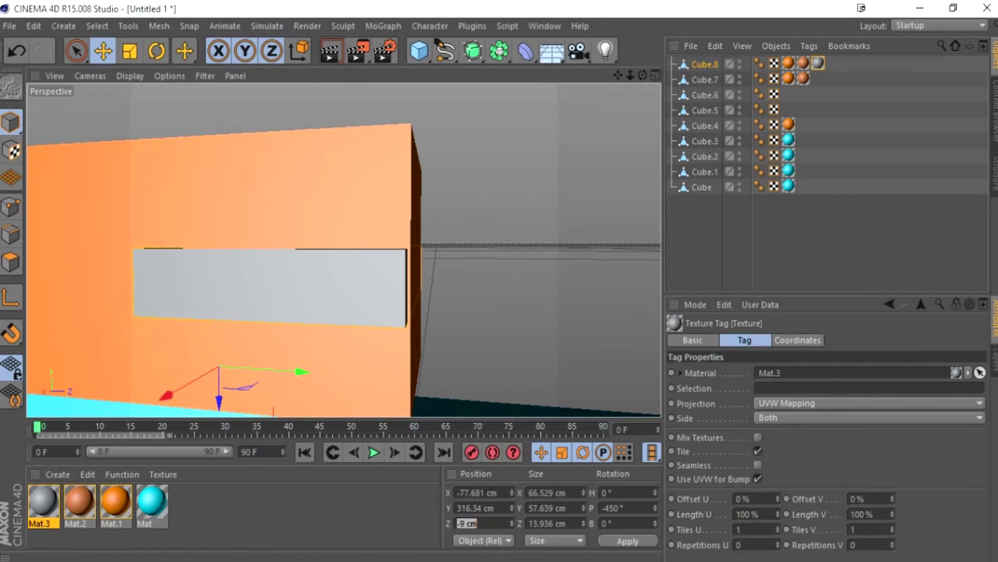
Step: Center the gray strip across the orange block's width at about X -76.4 cm and return to the overall side view
alt+drag(395, 291, 344, 250)
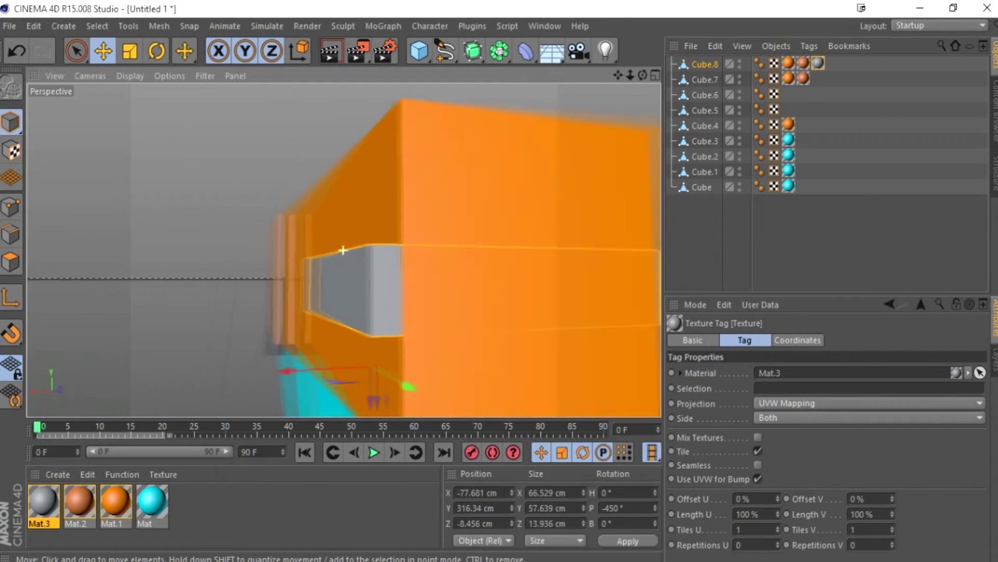
key(ctrl+shift+z)
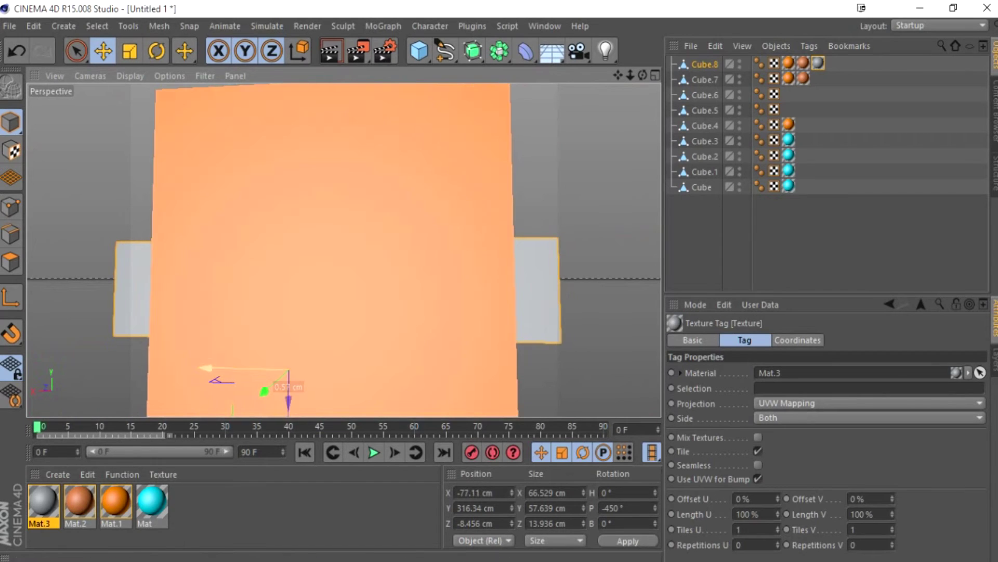
click(475, 492)
key(BackSpace)
drag(196, 367, 206, 367)
key(ctrl+shift+z)
key(ctrl+shift+z)
key(ctrl+shift+z)
key(ctrl+shift+z)
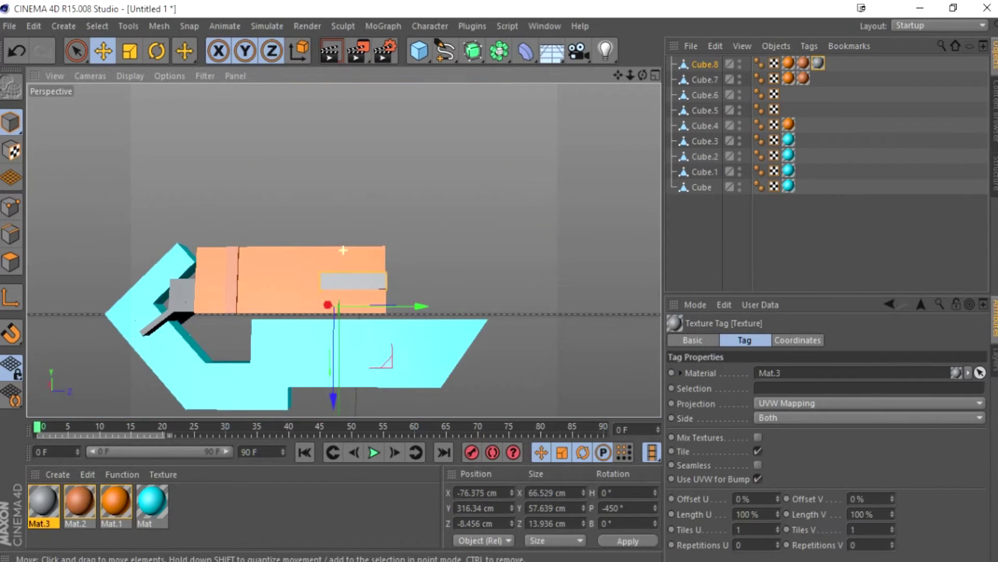
Step: Move the thin brownish-orange band along the orange block to about Z -56.8 cm
key(ctrl+shift+z)
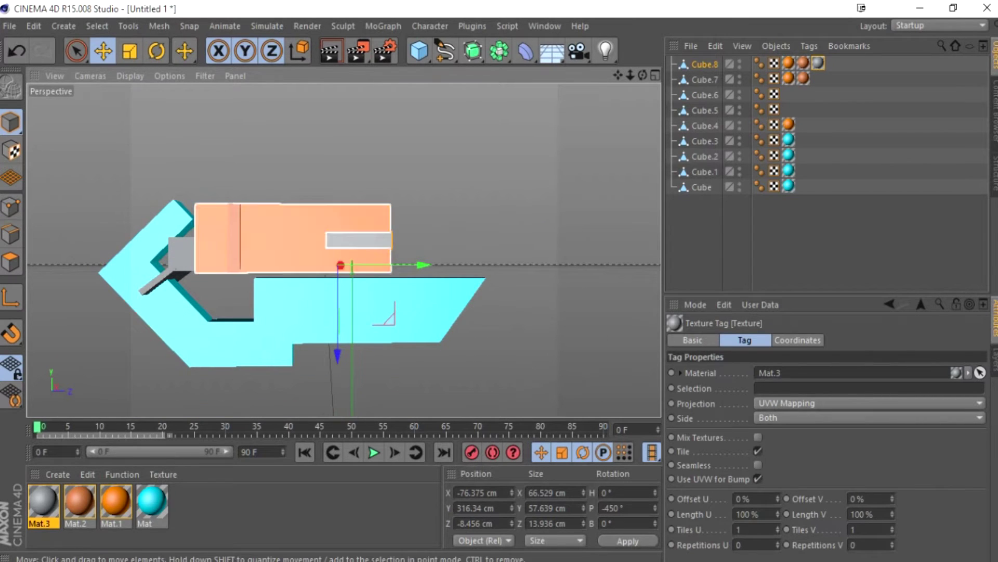
click(704, 79)
drag(353, 258, 376, 259)
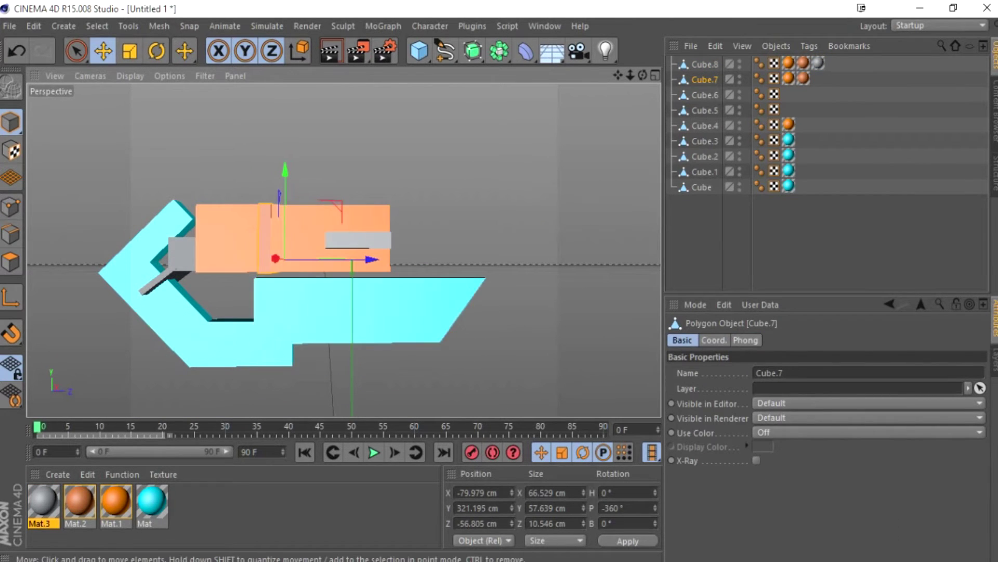
key(ctrl+v)
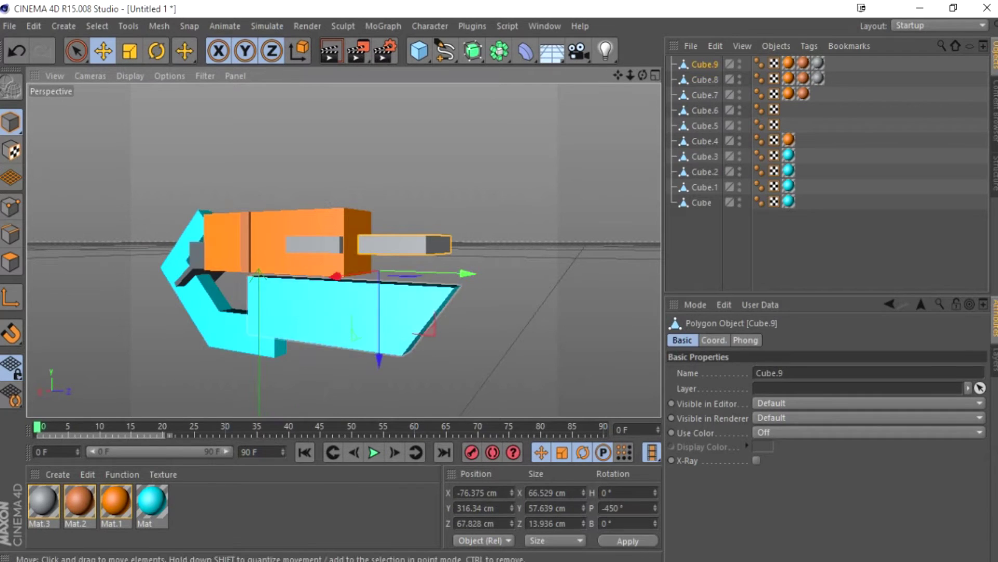
key(e)
alt+drag(343, 249, 458, 252)
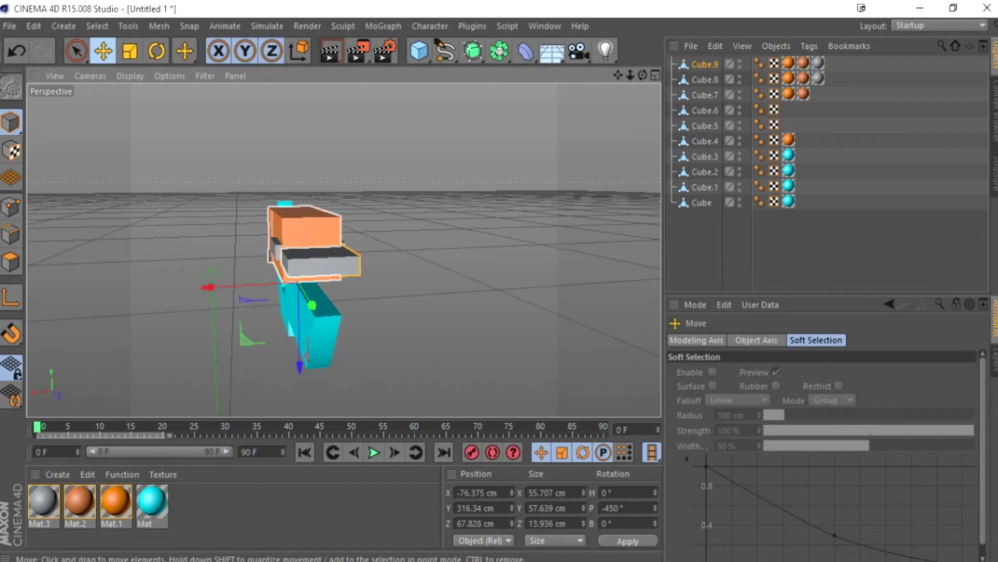
drag(249, 338, 244, 312)
alt+drag(364, 250, 448, 251)
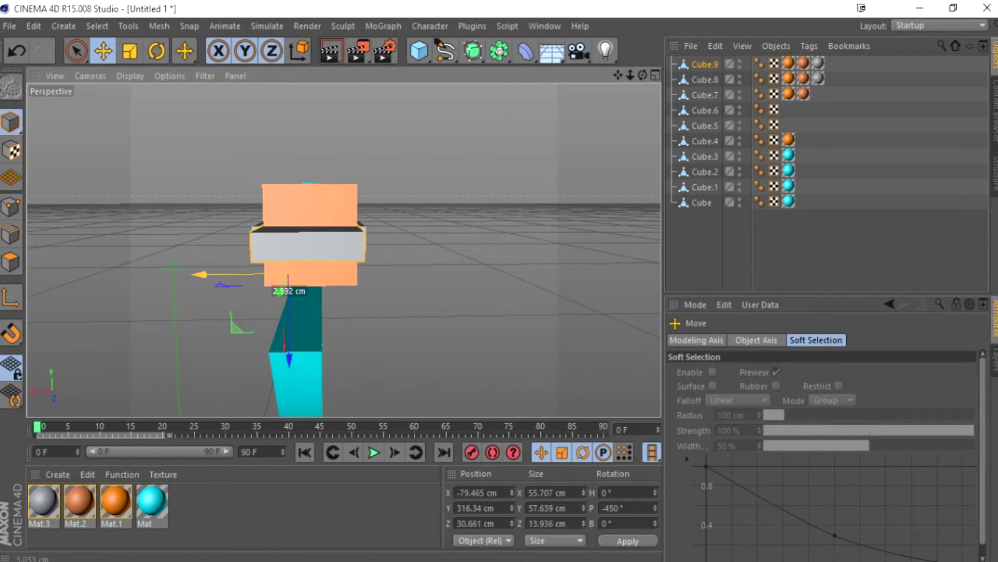
alt+drag(344, 249, 361, 302)
key(e)
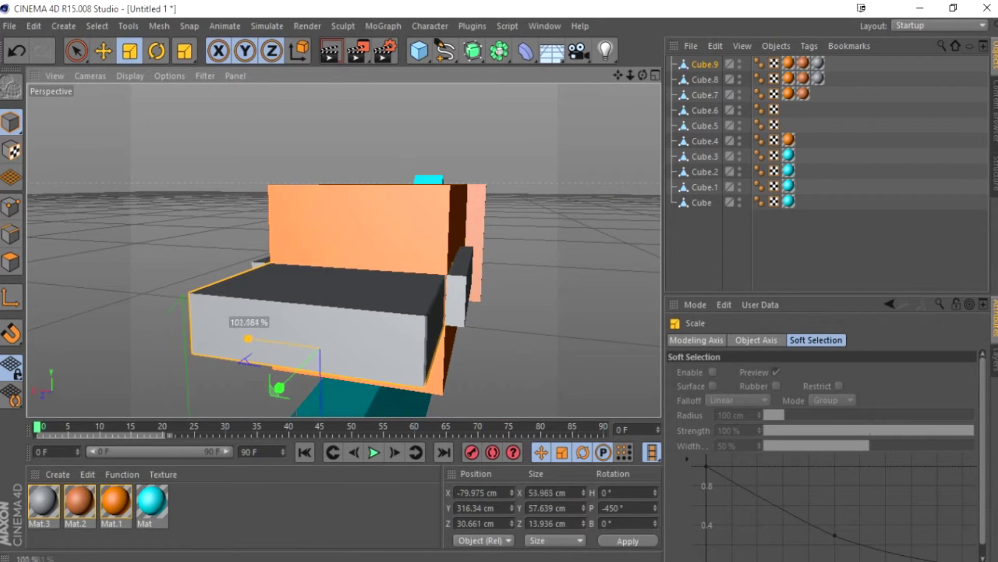
key(ctrl+z)
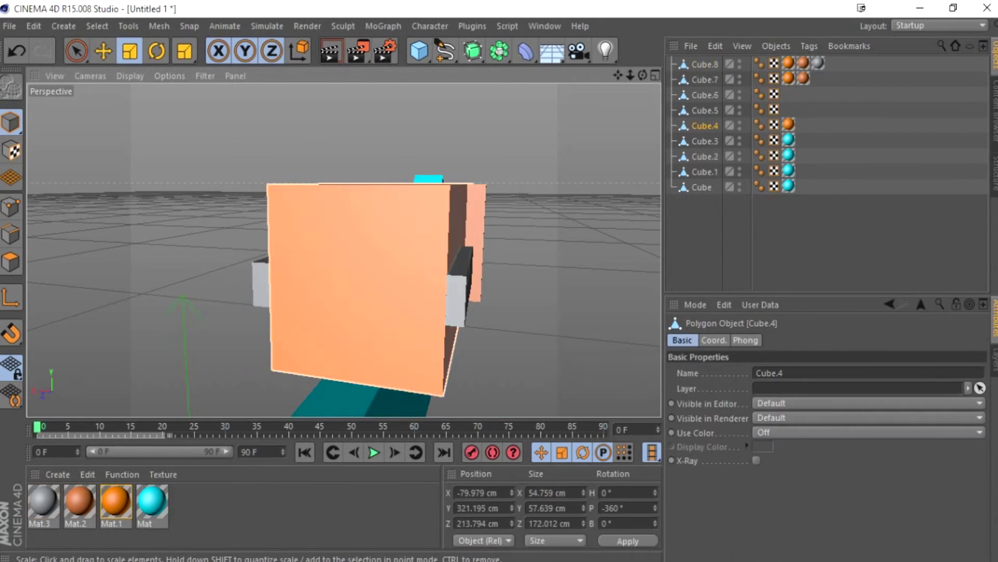
Step: Duplicate the orange block and scale the copy down to about 31.3 cm high and 17.5 cm long
click(103, 50)
key(t)
alt+drag(343, 250, 432, 252)
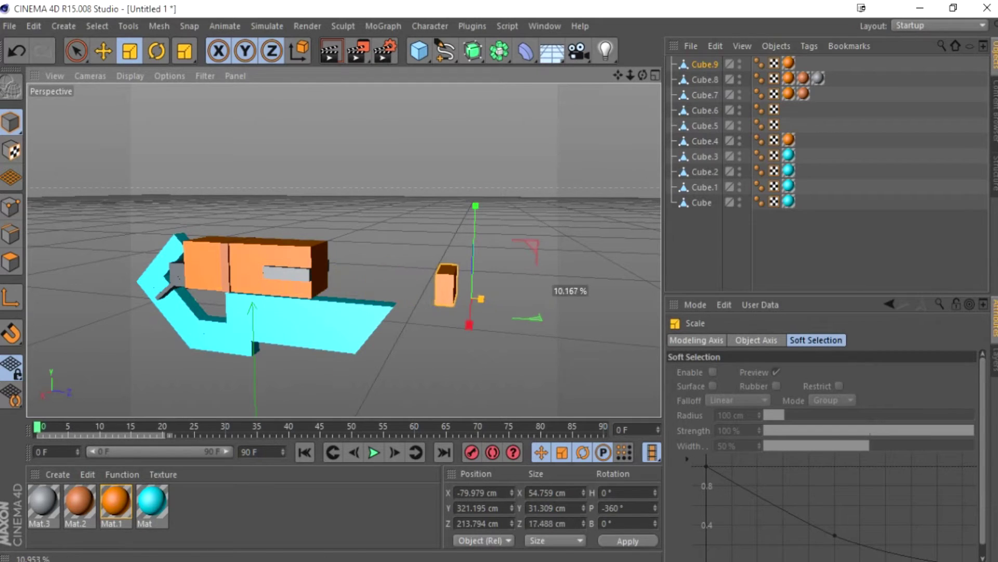
alt+drag(570, 291, 468, 291)
Step: Widen the small orange copy to about 61.4 cm and place it against the orange block's end face at about X -78.5, Z 71.2 cm
alt+drag(357, 324, 458, 312)
key(t)
drag(229, 296, 255, 294)
mouse_move(312, 260)
alt+mouse_down()
mouse_move(403, 257)
mouse_move(299, 255)
alt+mouse_up()
key(e)
drag(476, 320, 472, 320)
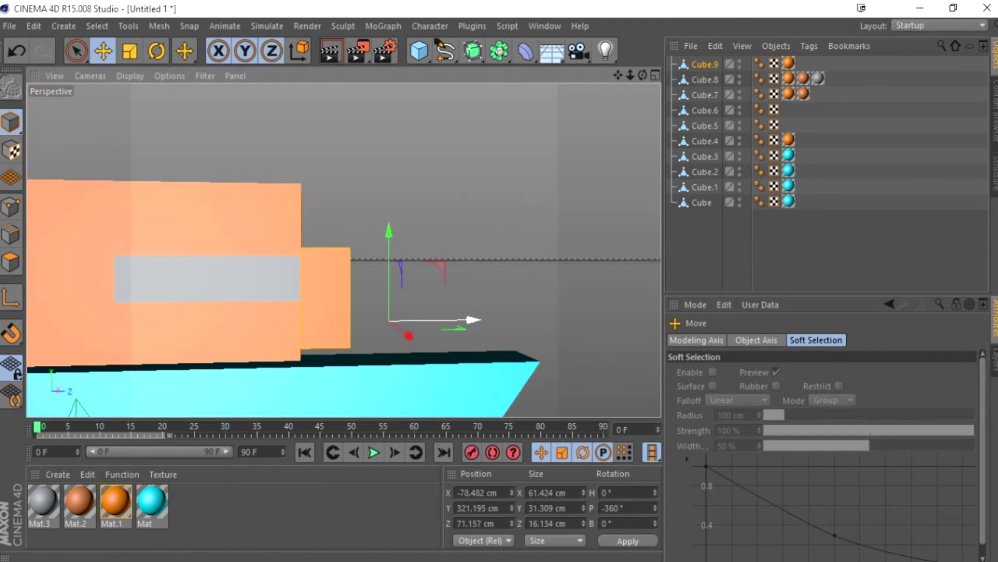
Step: Set the Z position of the small end block's outer corner points to -17 cm
click(10, 206)
scroll(347, 257, up, 5)
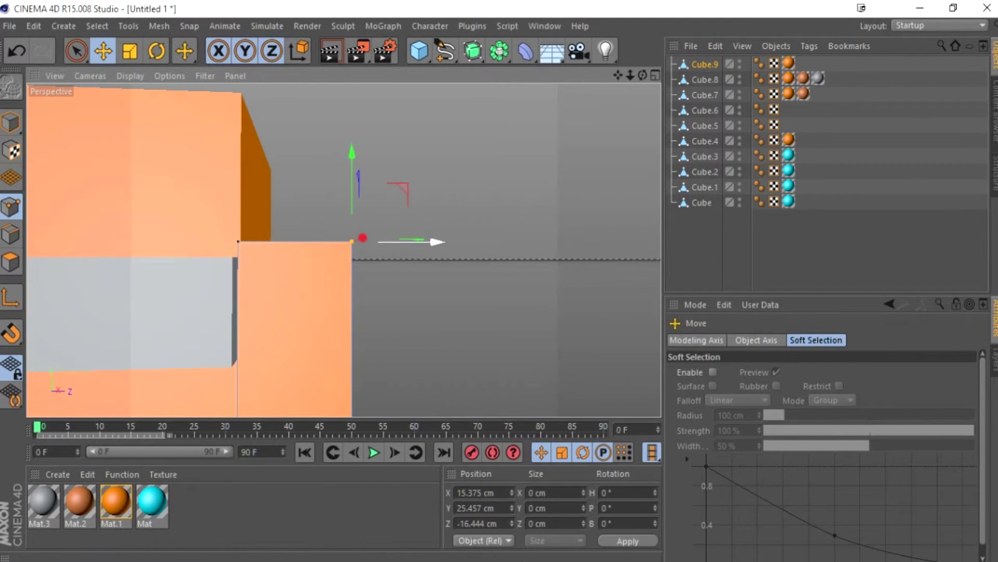
drag(348, 241, 271, 234)
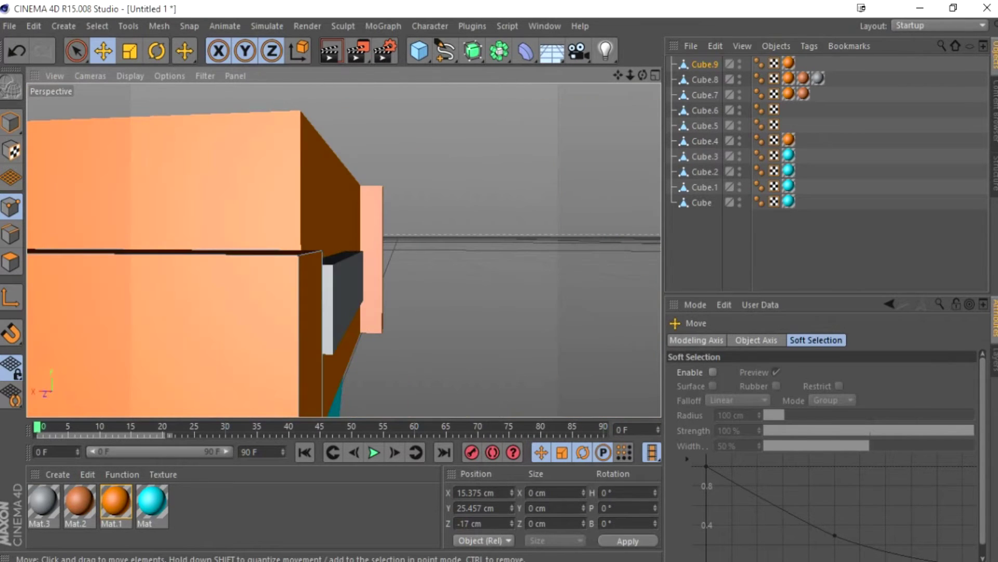
text(-17)
key(Return)
alt+drag(364, 234, 343, 250)
click(471, 524)
Step: Apply the gray material to the small end block and duplicate the block
drag(42, 500, 342, 251)
key(ctrl+c)
key(ctrl+v)
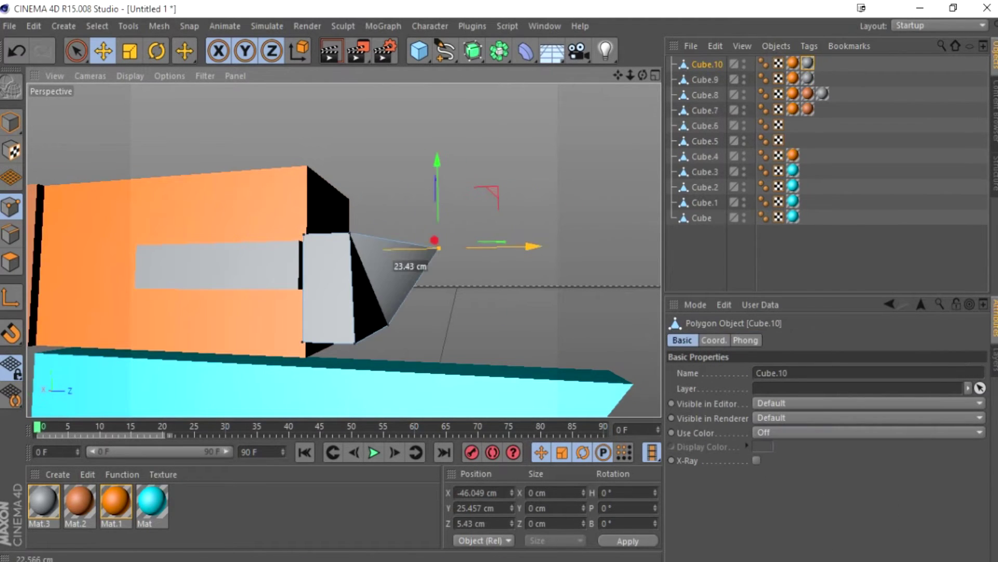
Step: Duplicate the gray strip and move the copy out past the end block to about Y 301.6, Z 63.1 cm
click(10, 122)
key(ctrl+c)
key(ctrl+v)
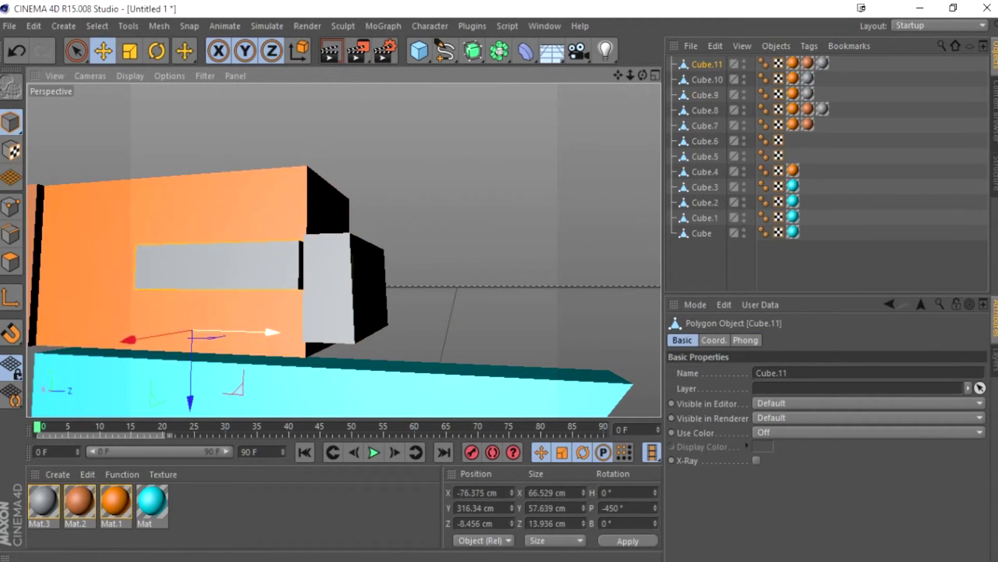
drag(413, 345, 390, 400)
Step: Narrow the copied gray strip to about 61.2 cm, lengthen it to about 101 cm and center it at about X -78.5 cm
alt+drag(343, 250, 342, 250)
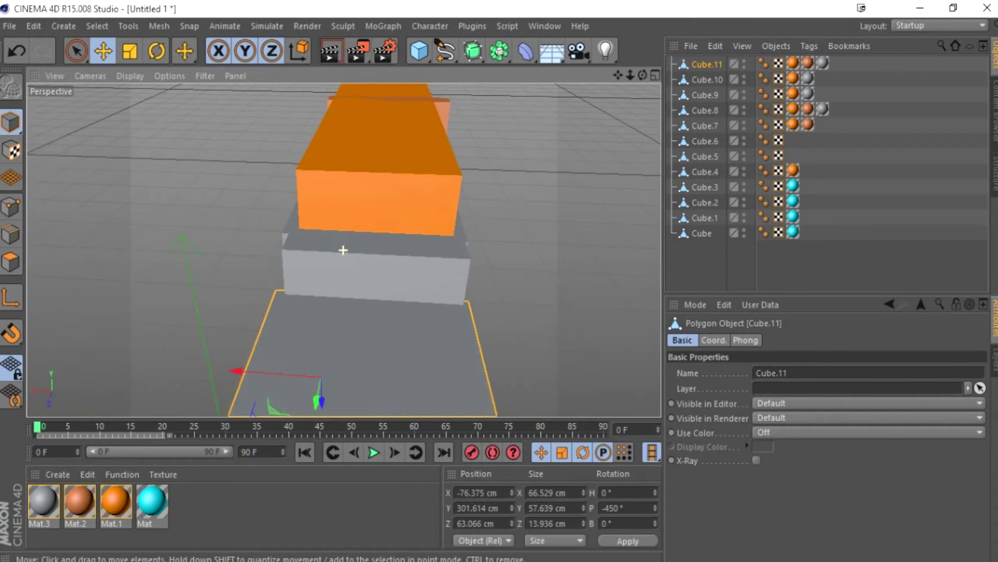
key(t)
key(e)
drag(292, 374, 299, 374)
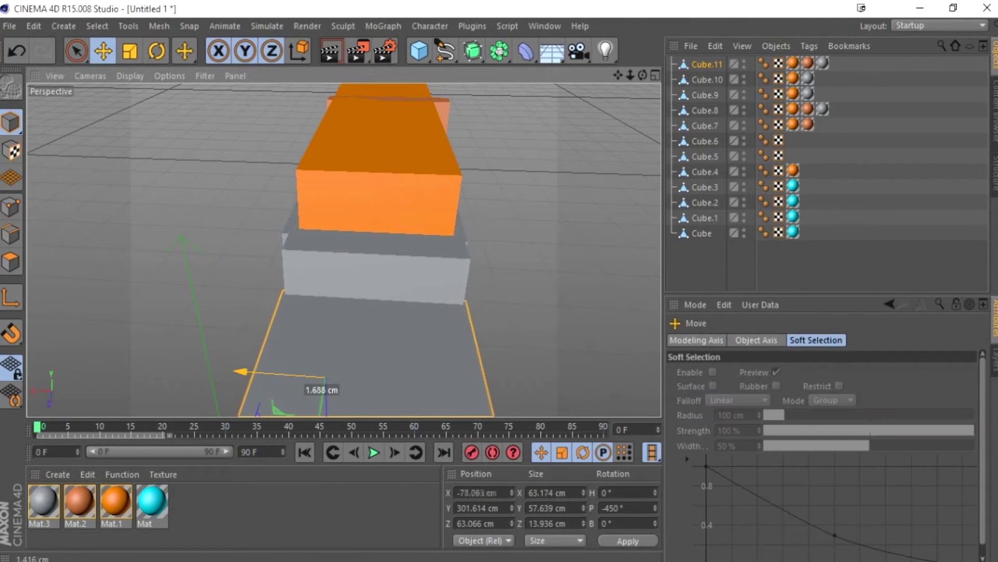
alt+drag(343, 250, 344, 250)
drag(274, 394, 280, 394)
alt+drag(341, 401, 453, 401)
mouse_move(343, 250)
alt+mouse_down()
mouse_move(333, 245)
mouse_move(371, 220)
mouse_move(341, 252)
mouse_move(364, 245)
mouse_move(344, 250)
alt+mouse_up()
key(t)
Step: Extend the pointed end of the long cyan block by setting its upper corner points to Z 100 cm
click(705, 187)
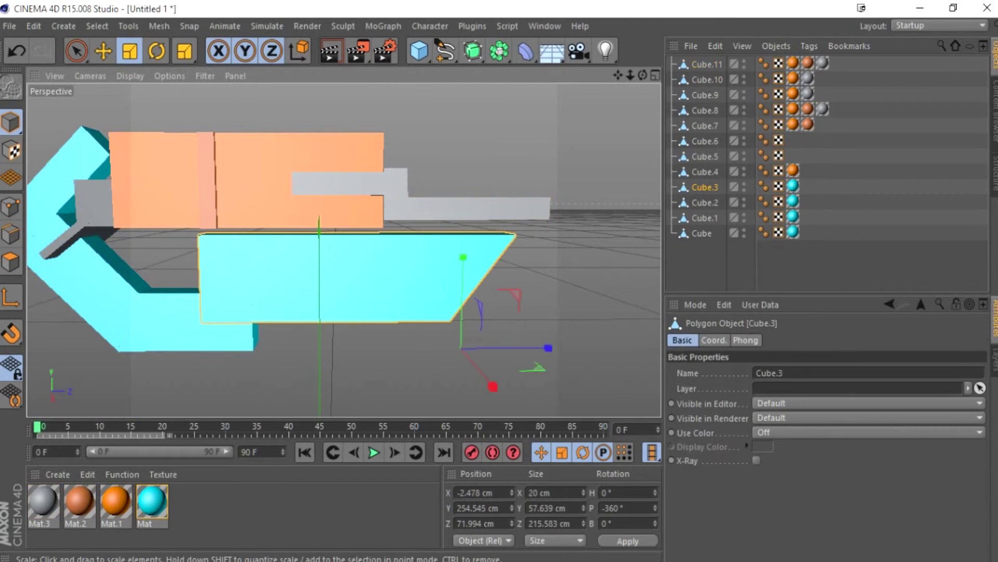
click(10, 207)
key(e)
drag(602, 235, 614, 235)
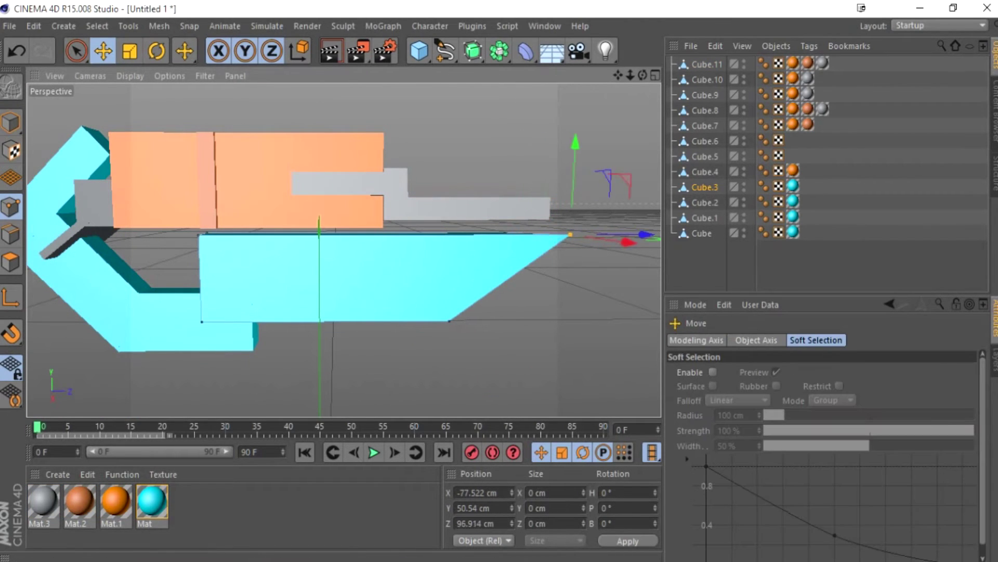
text(100)
key(Return)
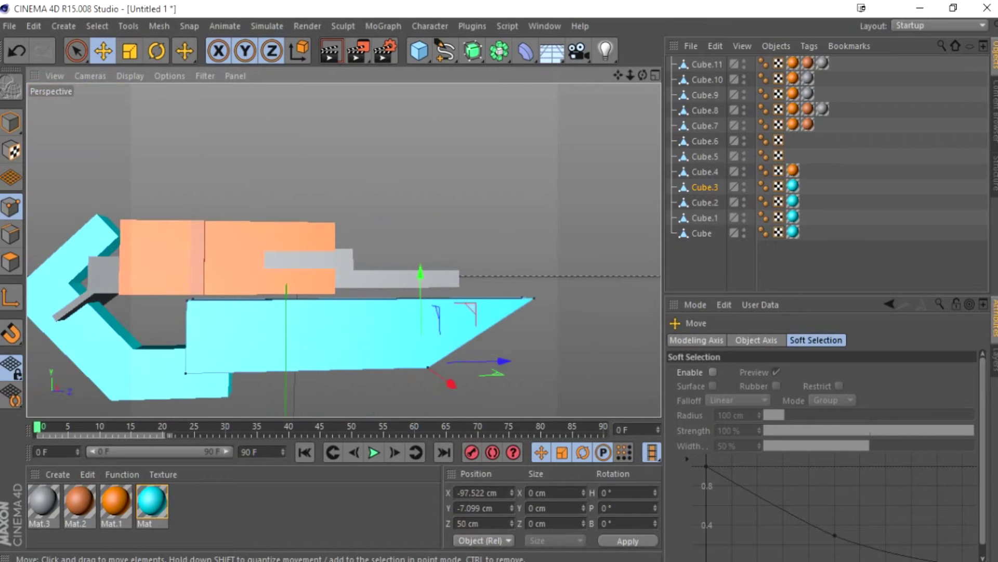
Step: Create an upright copy of the long gray bar with its pitch rotated to -540°, keeping the original bar horizontal
alt+drag(364, 260, 458, 219)
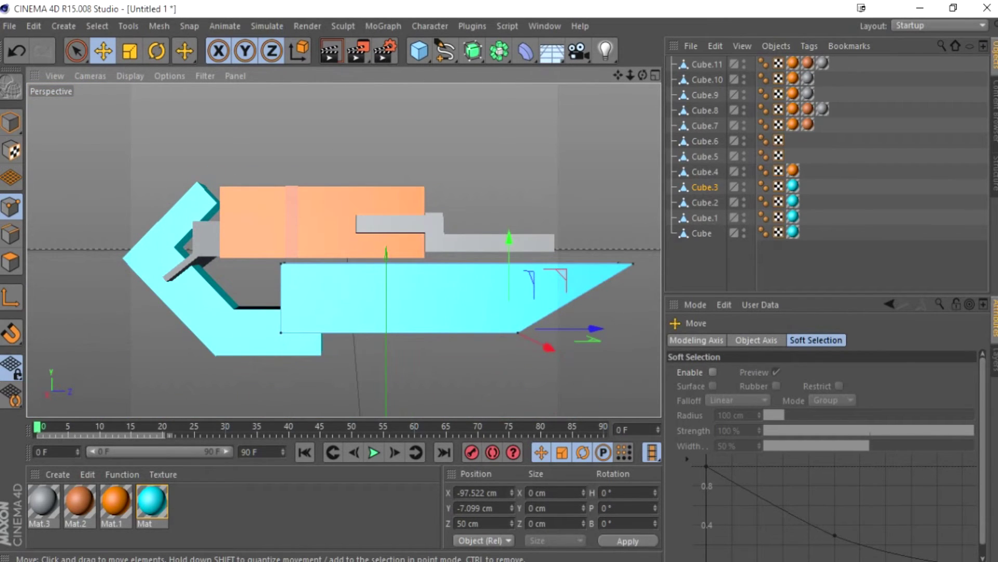
alt+drag(343, 250, 317, 255)
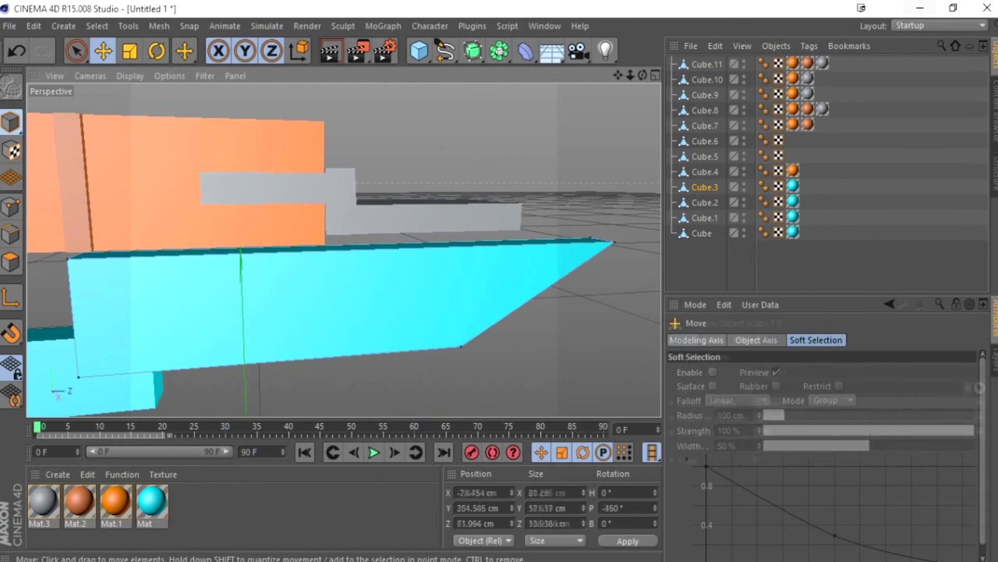
click(416, 219)
key(r)
drag(416, 260, 374, 292)
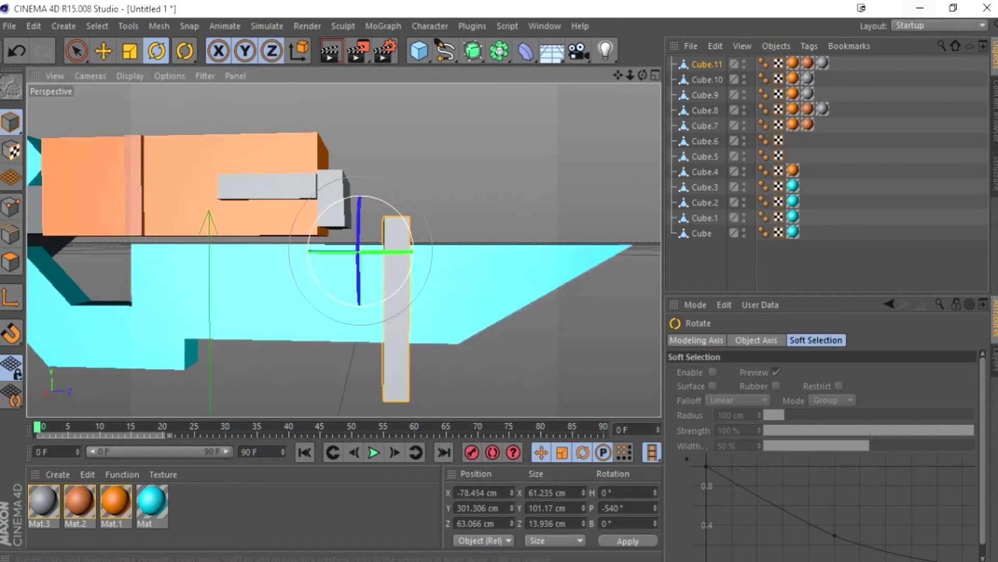
drag(413, 243, 411, 260)
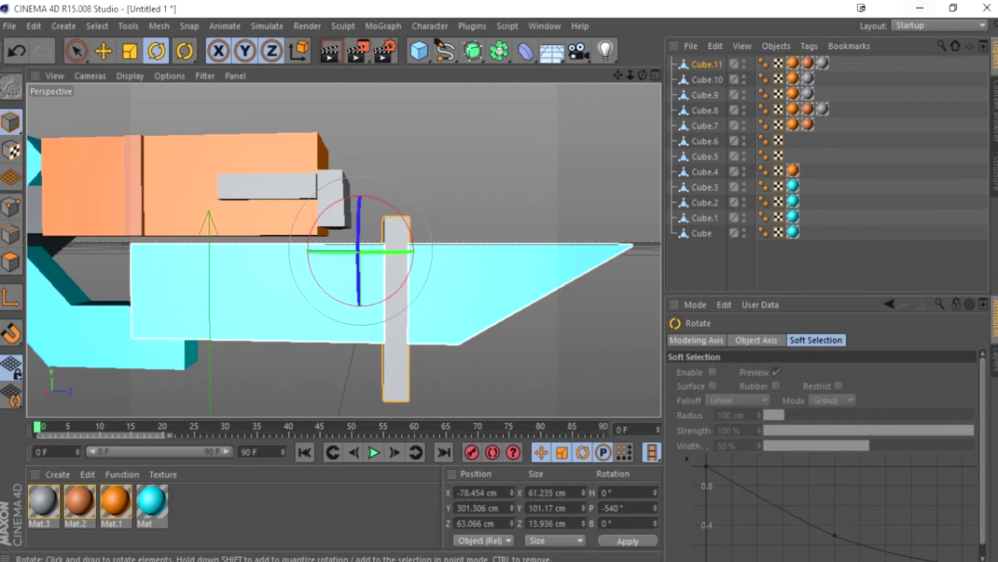
key(ctrl+z)
key(ctrl+v)
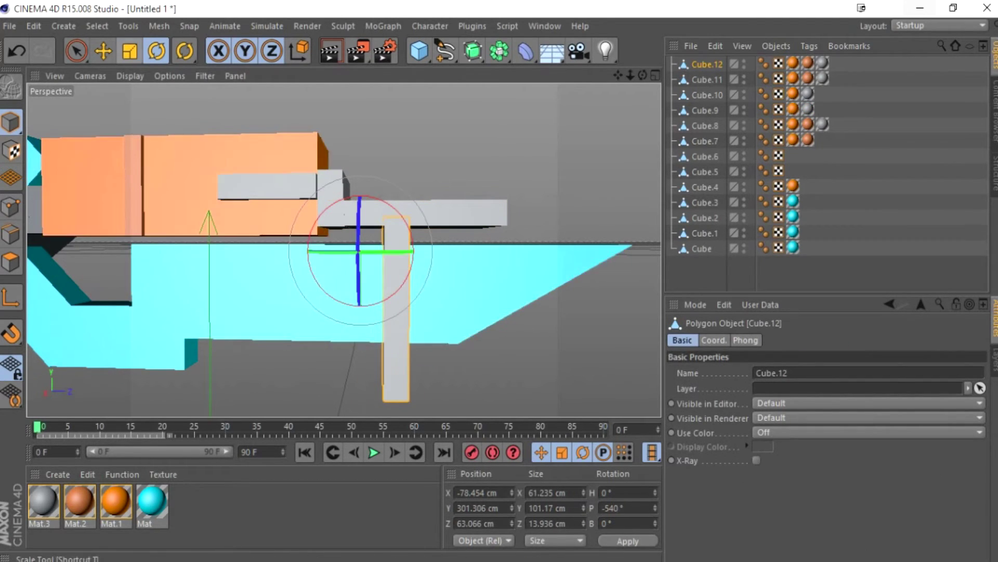
Step: Shorten the upright gray post to about 34.2 cm and raise it to about Y 309.4 cm beneath the horizontal bar
click(129, 50)
drag(364, 291, 304, 287)
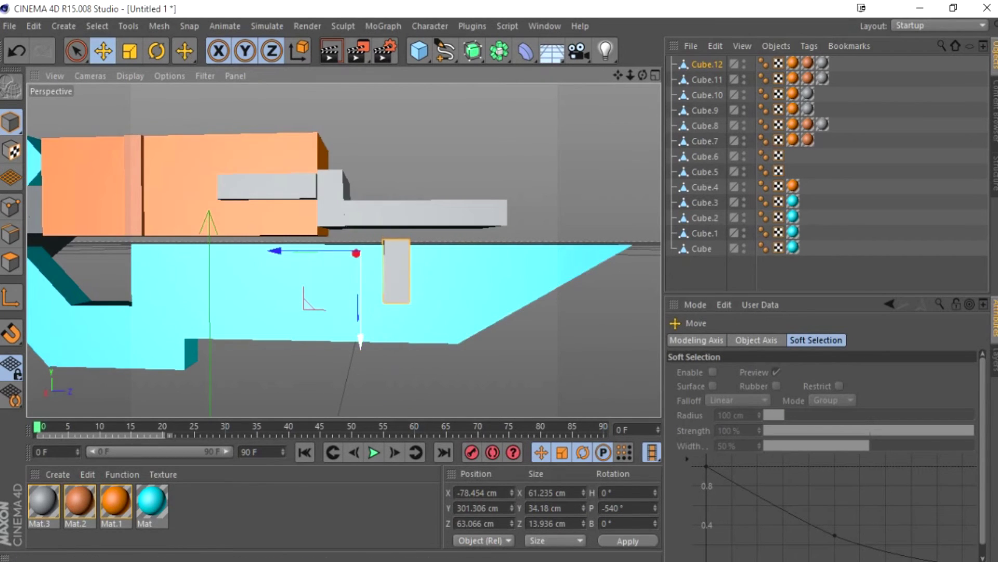
alt+drag(343, 249, 312, 208)
scroll(312, 208, up, 5)
drag(432, 271, 432, 286)
alt+drag(364, 249, 343, 247)
scroll(343, 247, down, 4)
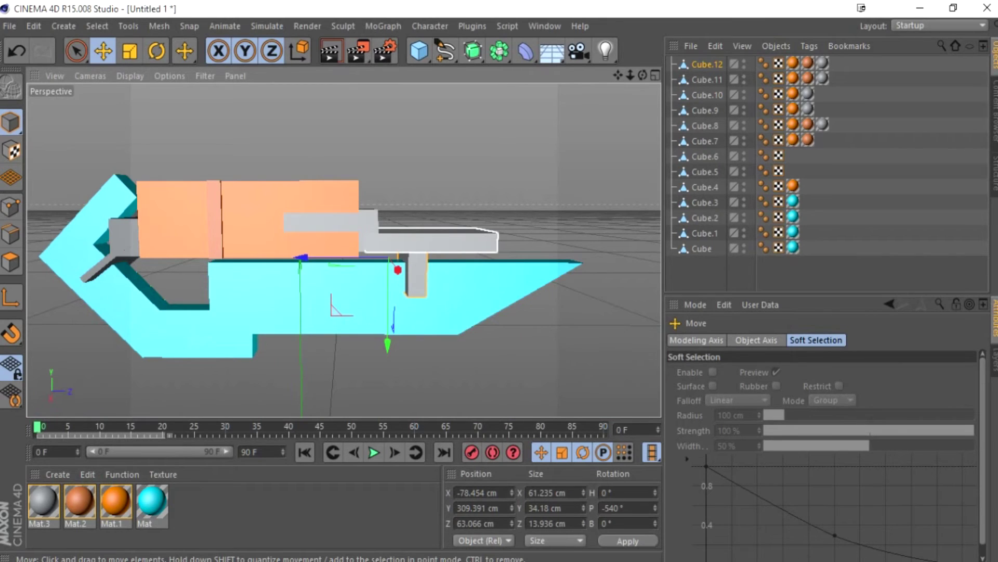
Step: Add a second post about 7.2 cm thick at Z 71.7 cm and extend it downward with a copy at about Y 295.9 cm
ctrl+drag(302, 257, 344, 257)
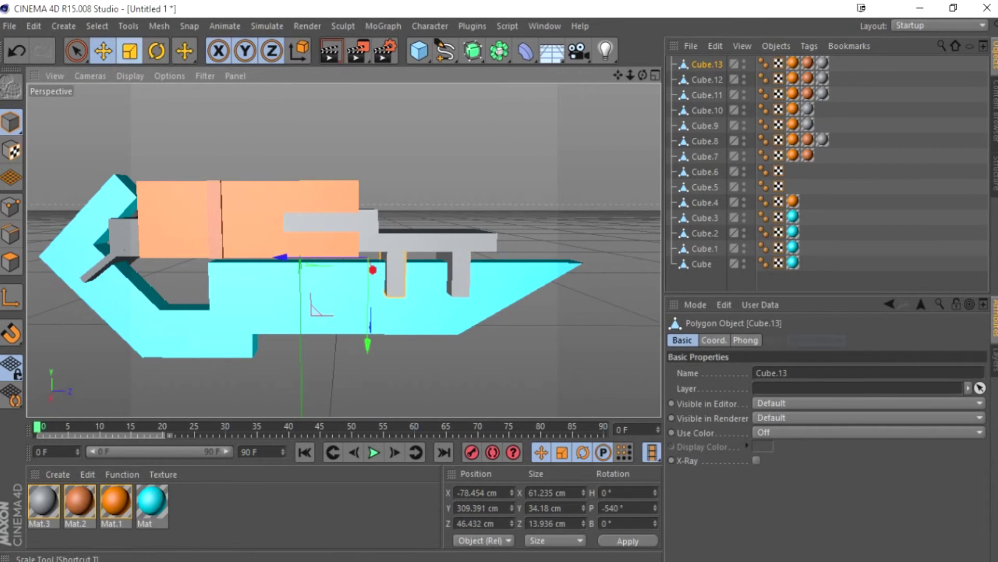
click(130, 51)
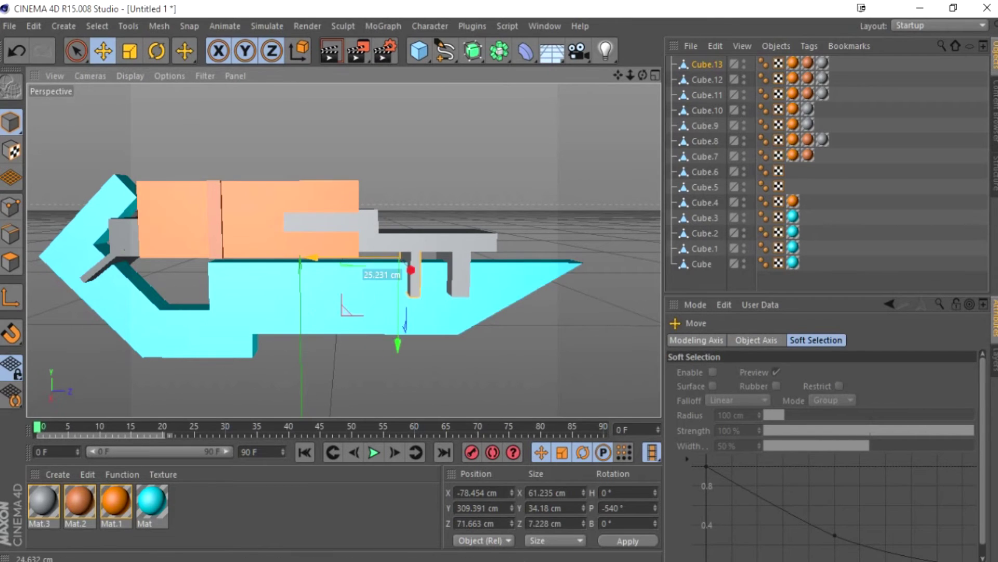
scroll(410, 273, up, 5)
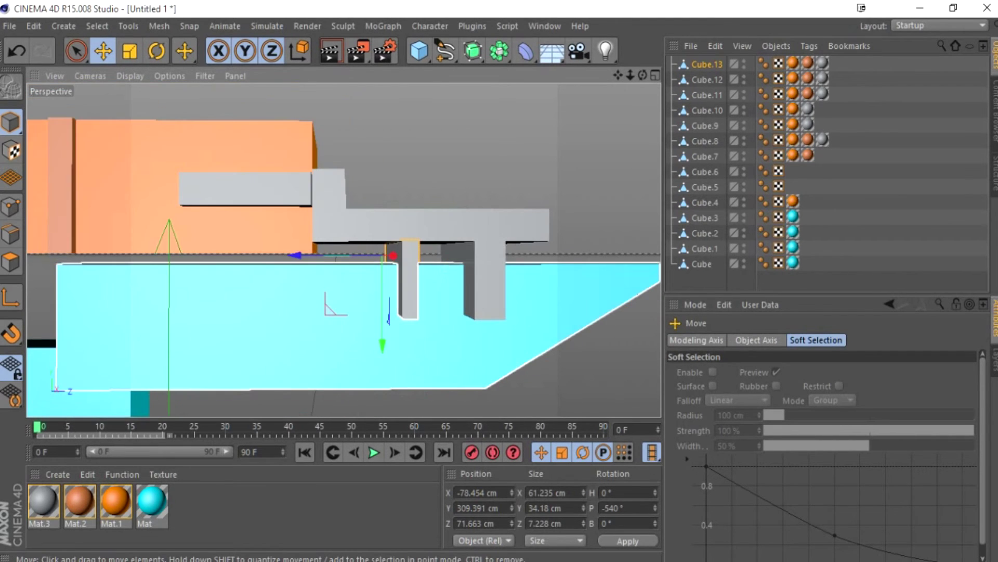
ctrl+drag(382, 265, 382, 274)
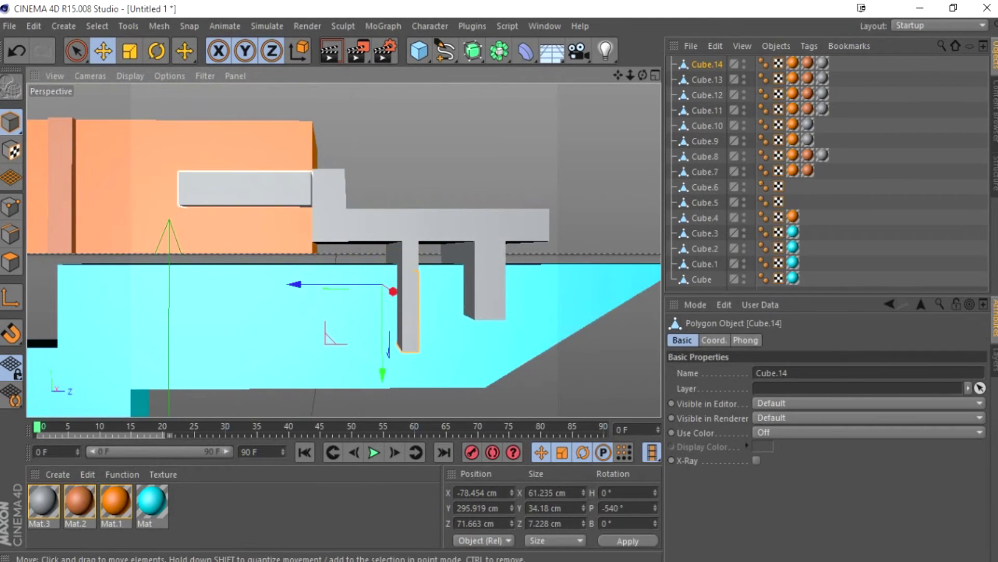
Step: Run a gray bar along the cyan block from three strip copies at about Y 253.9 cm, with Z near 34.9, -10.3 and -60 cm
drag(291, 240, 390, 376)
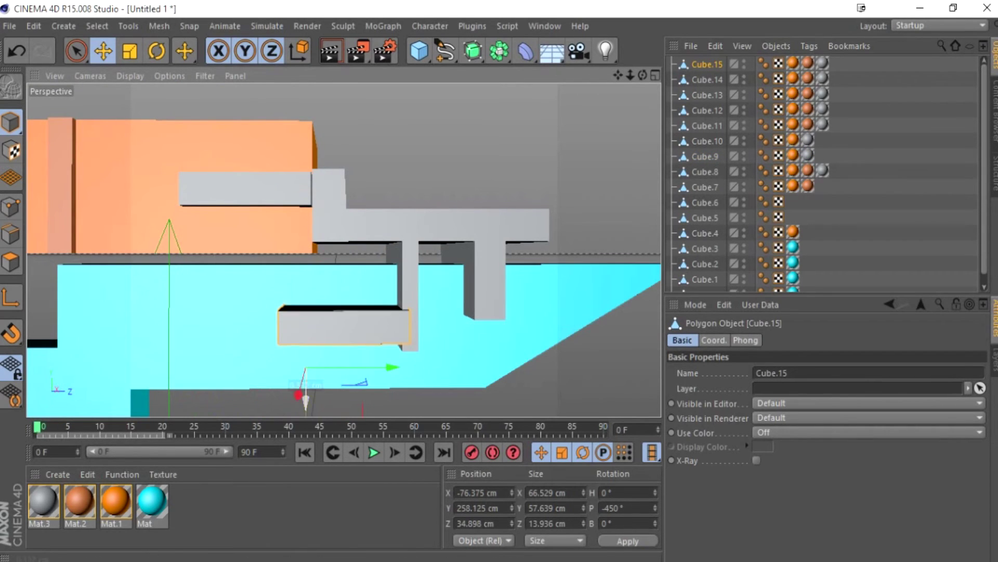
drag(305, 399, 216, 377)
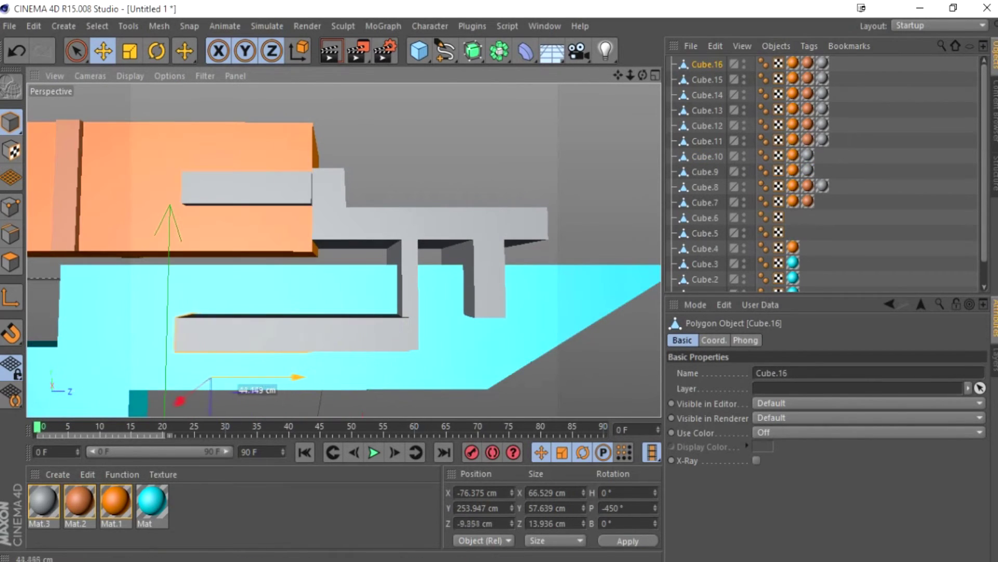
scroll(325, 332, down, 2)
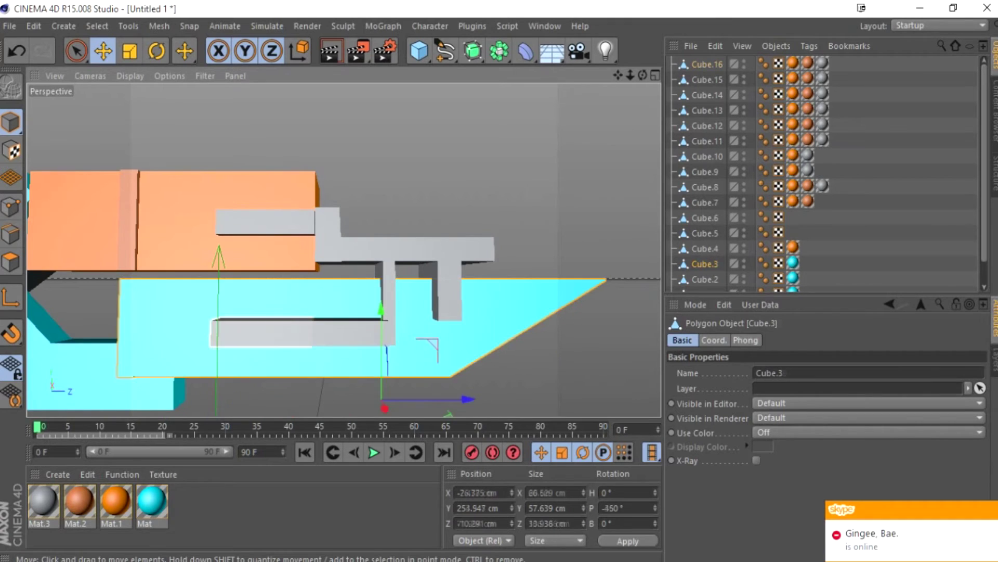
ctrl+drag(317, 365, 317, 366)
alt+drag(172, 379, 244, 364)
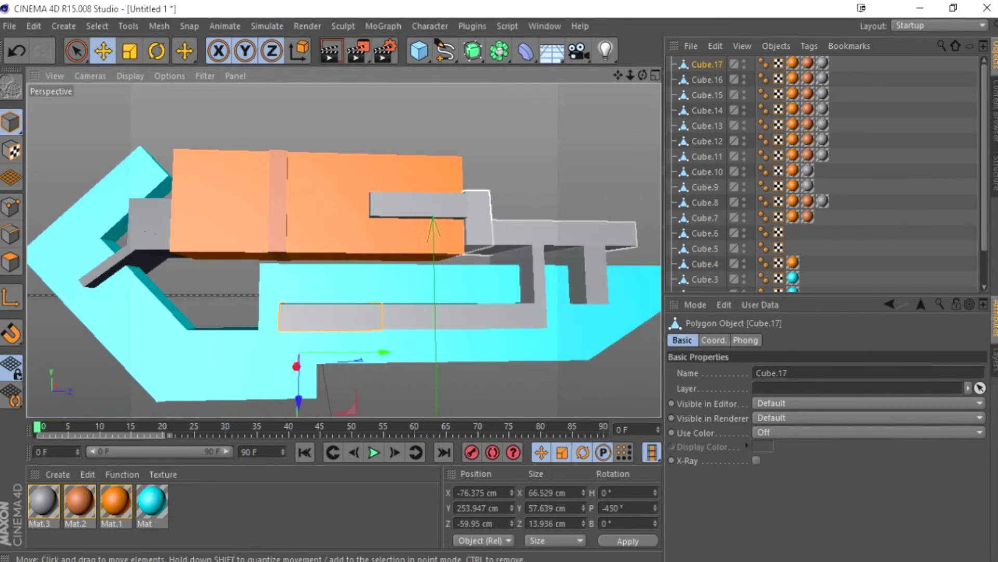
Step: Create a gray block copy with its pitch rotated to -450° and place it beneath the gray bar's end at about Y 230.5 cm, Z -59.1 cm
ctrl+drag(330, 316, 364, 198)
key(r)
double_click(626, 508)
text(-4)
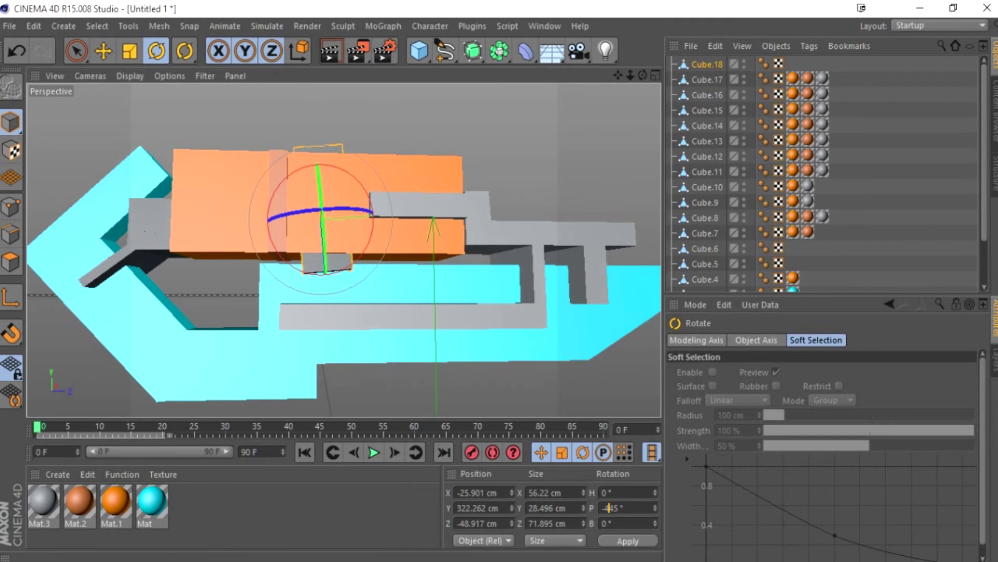
text(e)
drag(323, 172, 332, 312)
alt+drag(364, 260, 426, 245)
alt+right_drag(427, 244, 468, 312)
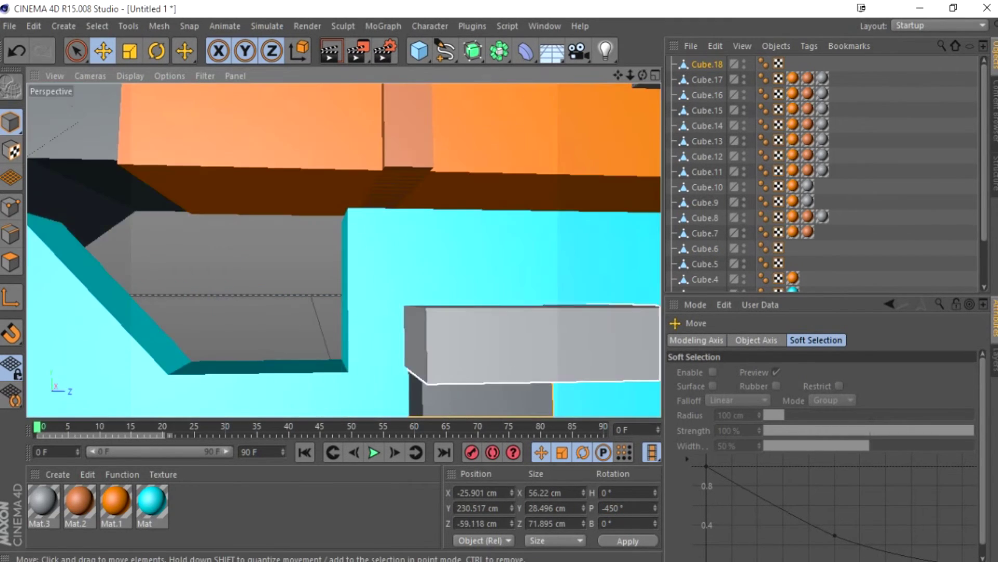
alt+drag(468, 312, 513, 361)
alt+right_drag(513, 360, 338, 249)
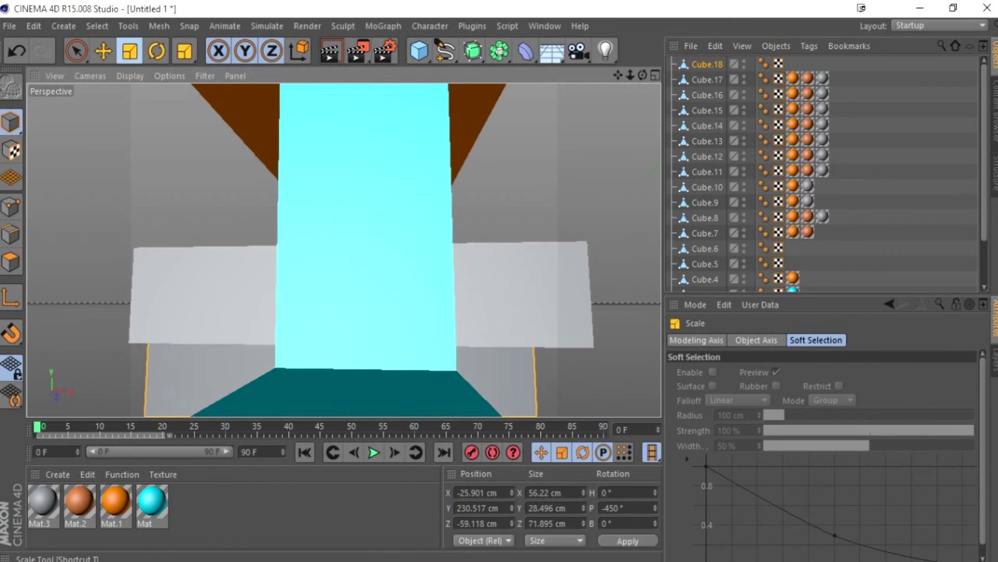
Step: Widen the new gray block along X to about 64.6 cm and shift it sideways to about X -10.3 cm
key(t)
alt+drag(338, 249, 256, 291)
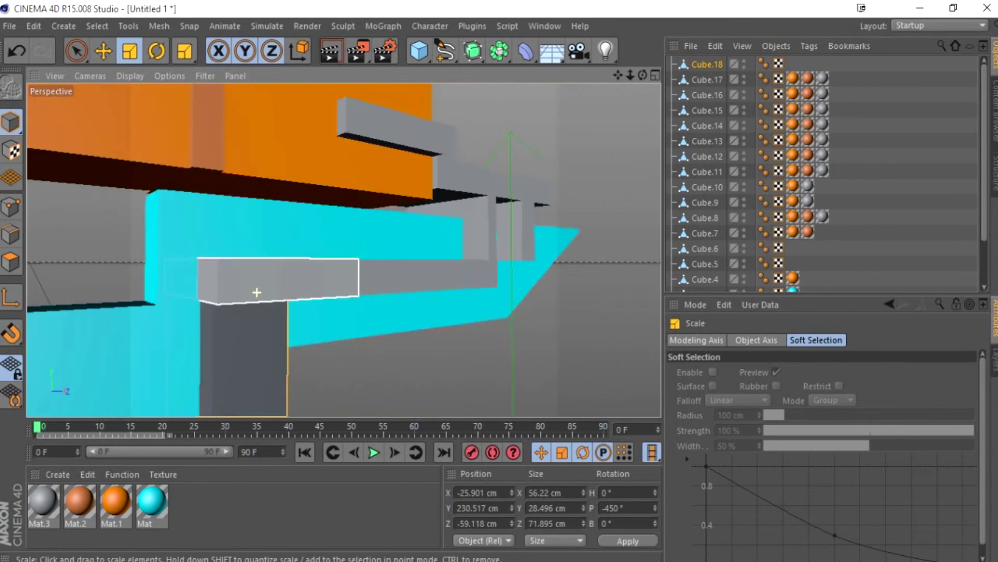
alt+right_drag(257, 292, 270, 312)
drag(503, 252, 517, 252)
key(e)
drag(416, 253, 344, 249)
key(t)
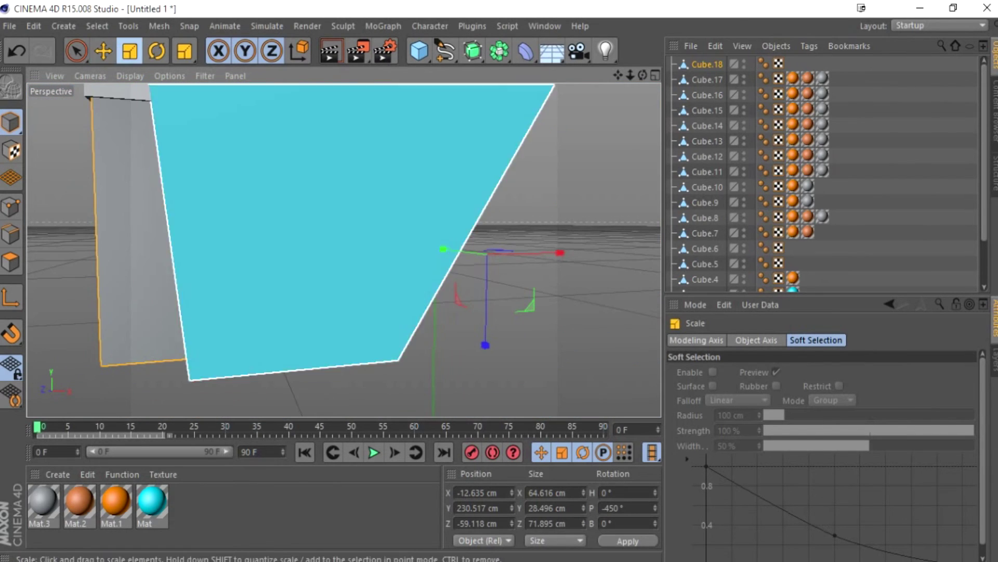
key(e)
drag(502, 253, 585, 289)
Step: Set the gray block's X size to 60 cm, then refine it to about 63.1 cm wide, centered at about X -15 cm
key(t)
click(547, 492)
text(69)
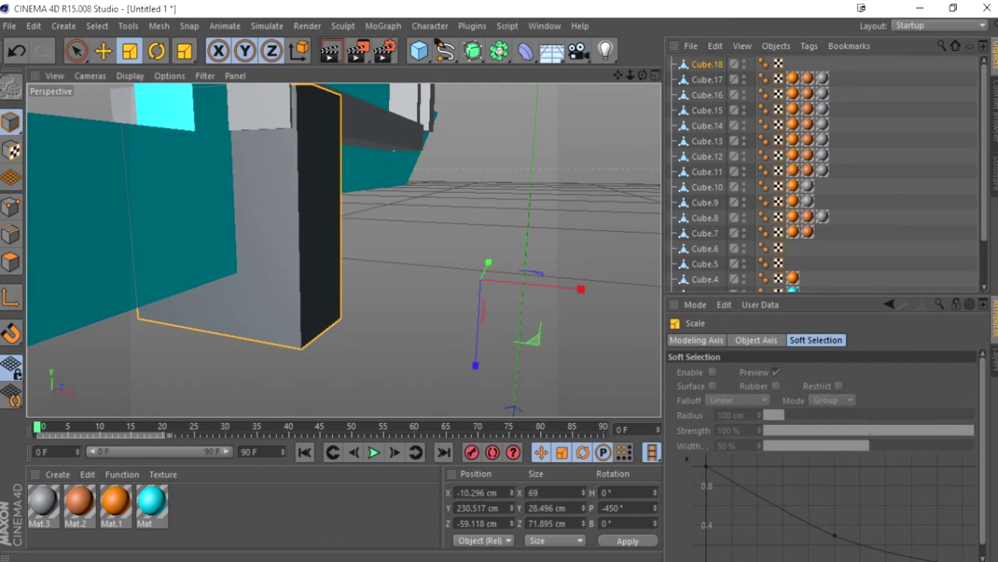
key(BackSpace)
text(0)
key(Return)
alt+drag(281, 348, 375, 244)
click(103, 50)
alt+drag(384, 312, 520, 312)
key(t)
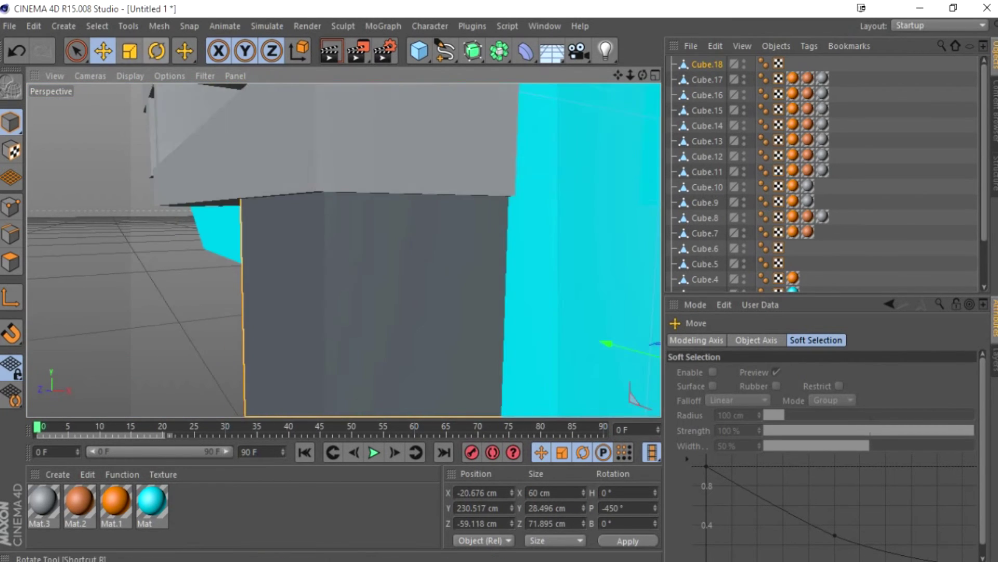
drag(609, 329, 291, 250)
scroll(343, 250, down, 5)
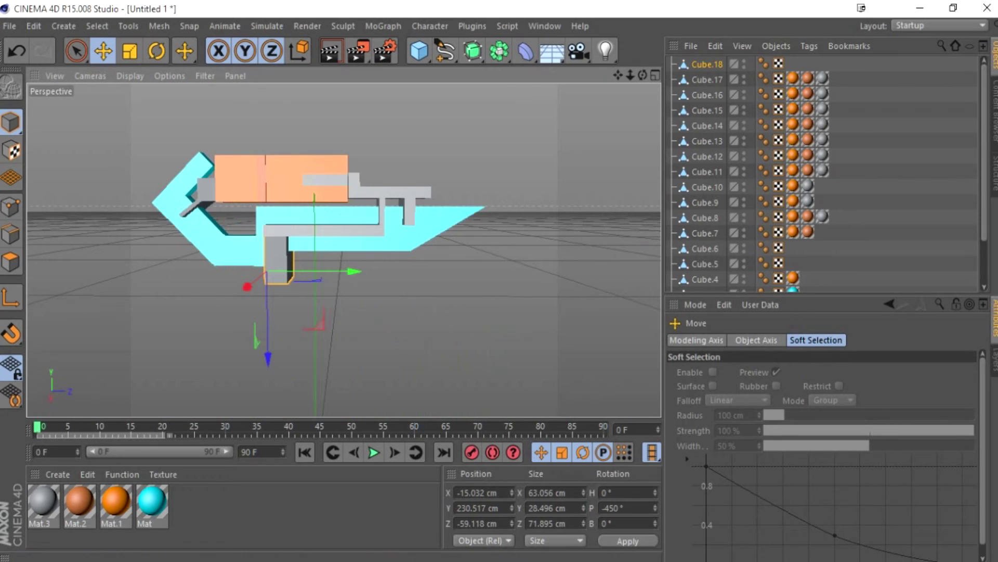
Step: Copy the rear upright gray post and place the copy below the gray block's edge at about Z -62.2 cm, about 48.7 cm wide
scroll(291, 250, up, 2)
scroll(276, 341, up, 2)
click(498, 123)
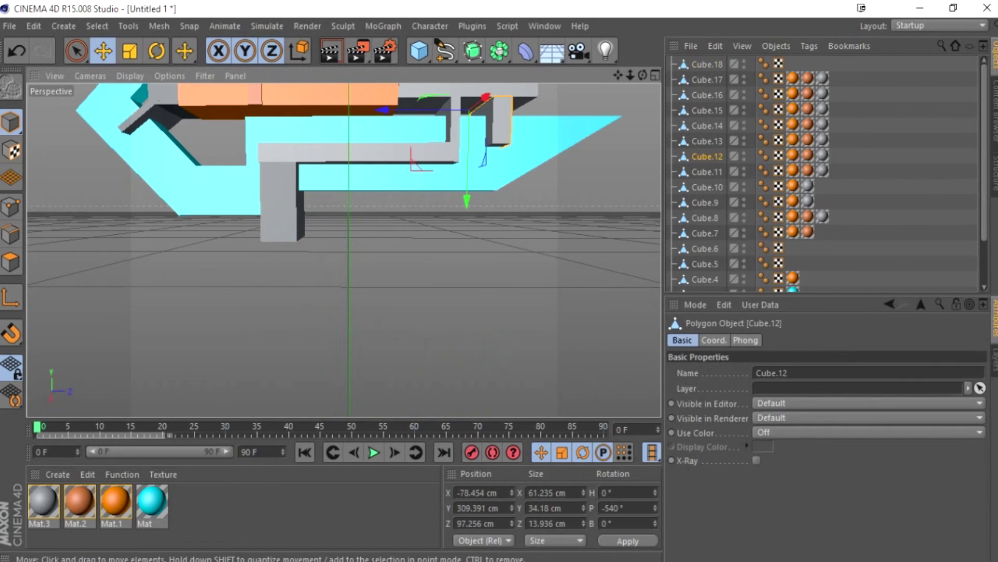
ctrl+drag(498, 122, 457, 189)
key(t)
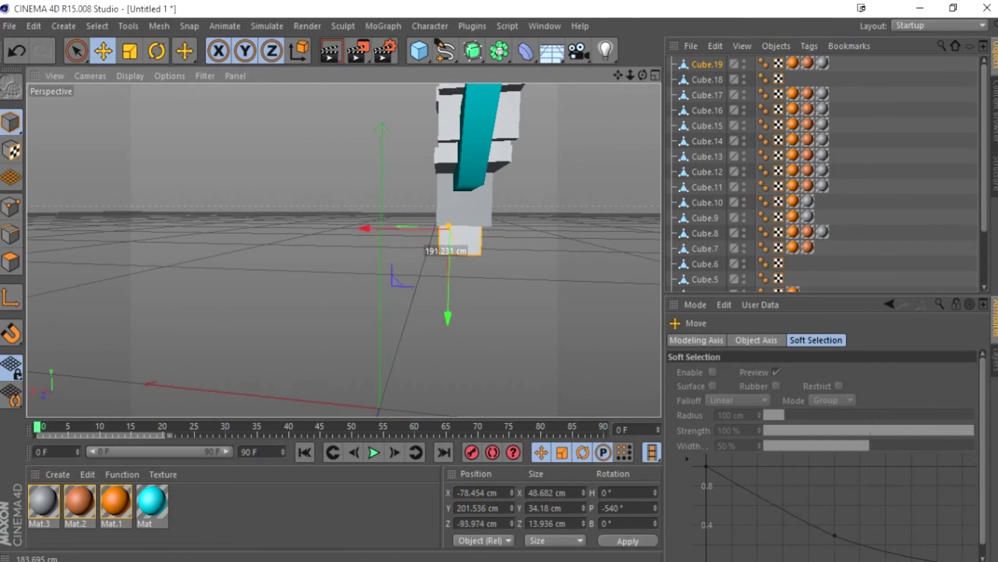
alt+drag(448, 228, 255, 208)
scroll(345, 249, up, 5)
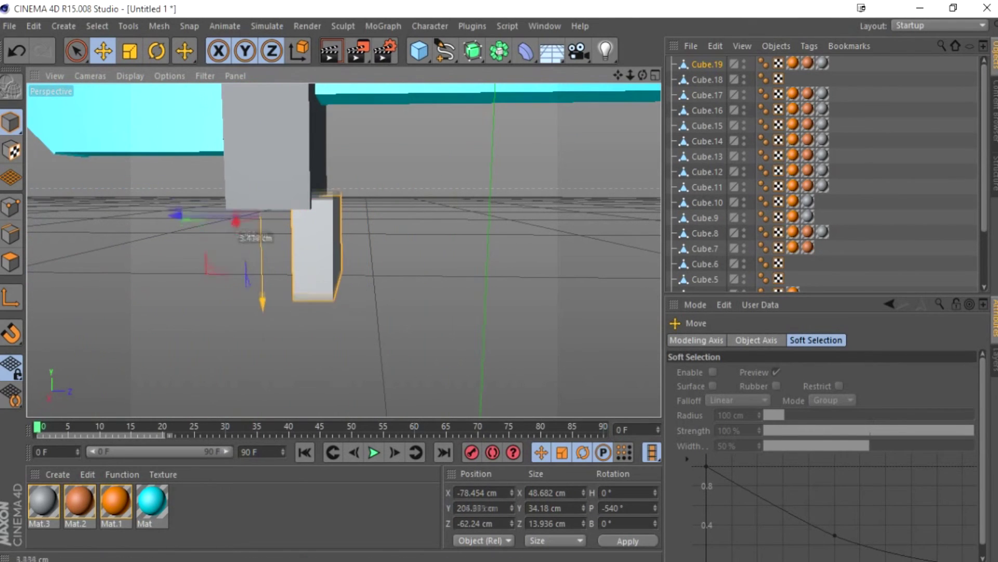
Step: Lengthen the post copy to about 71.6 cm at about Y 214.8 cm and apply the orange Mat.1 to it
key(t)
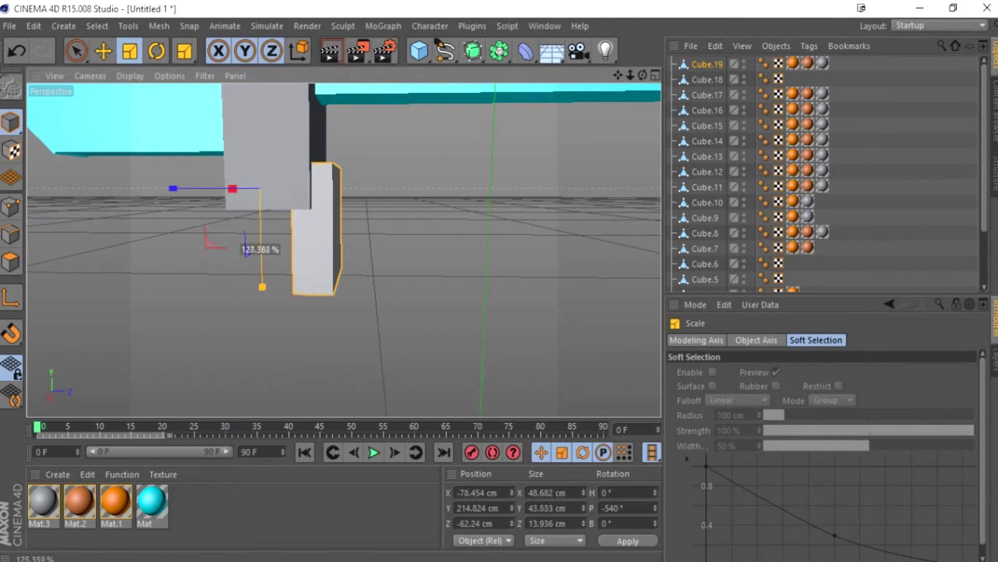
drag(260, 249, 263, 249)
drag(116, 499, 317, 286)
alt+drag(317, 286, 344, 266)
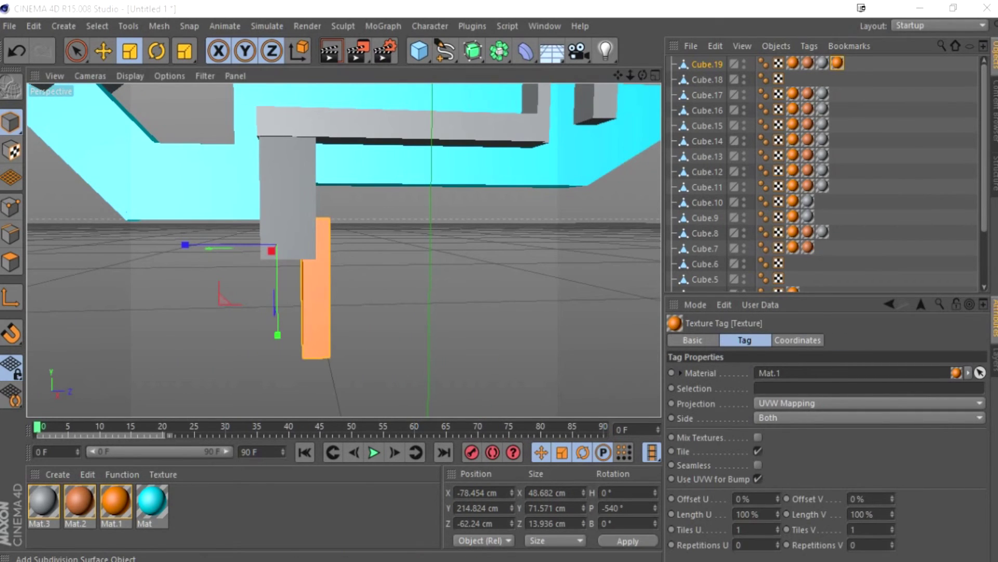
Step: Duplicate the gray block and reshape the copy into a thin pole about 14.2 by 15.2 cm and about 233 cm long
key(ctrl+v)
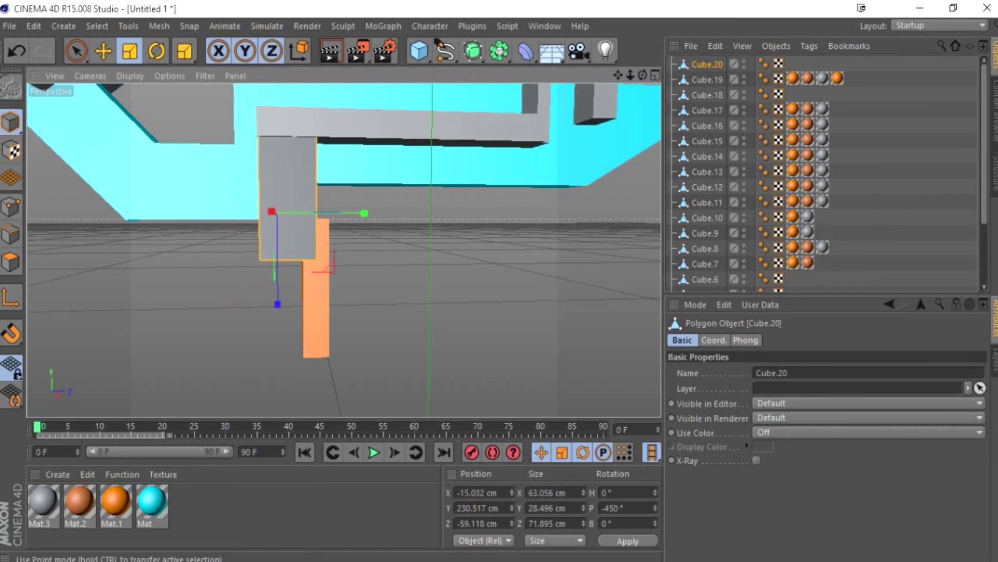
key(e)
drag(262, 218, 263, 304)
alt+drag(263, 304, 171, 218)
key(t)
drag(396, 353, 401, 375)
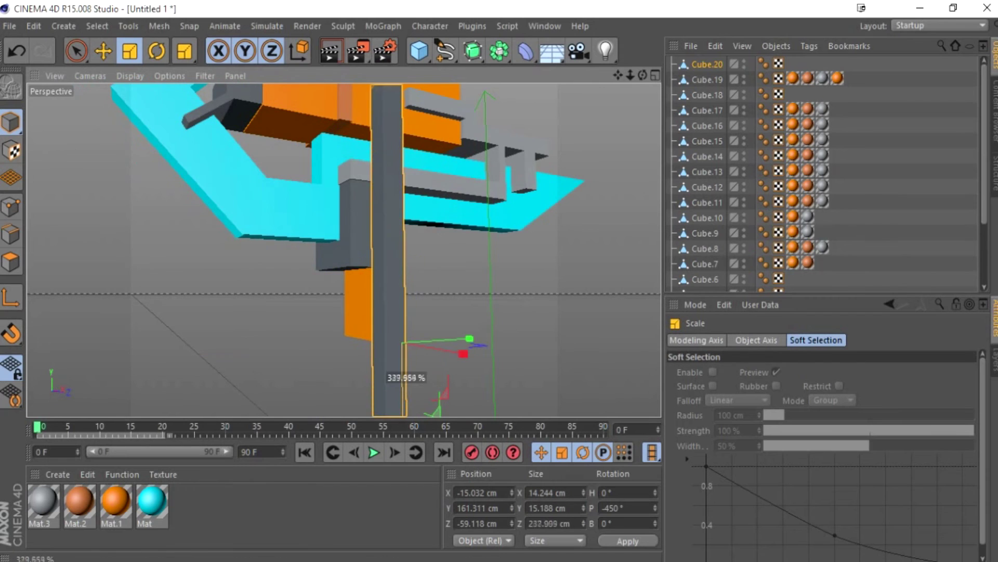
Step: Lower the thin gray pole so it hangs beneath the gray block and align it under the block
scroll(343, 249, down, 4)
key(e)
drag(429, 260, 429, 364)
drag(494, 367, 364, 364)
alt+drag(364, 364, 345, 245)
scroll(499, 276, up, 4)
scroll(343, 250, down, 5)
Step: Place a copy of the gray block at the pole's lower end, at about Y 127.9 cm, Z -61.7 cm, sized about 39.5 by 74.7 cm
key(ctrl+a)
key(ctrl+shift+a)
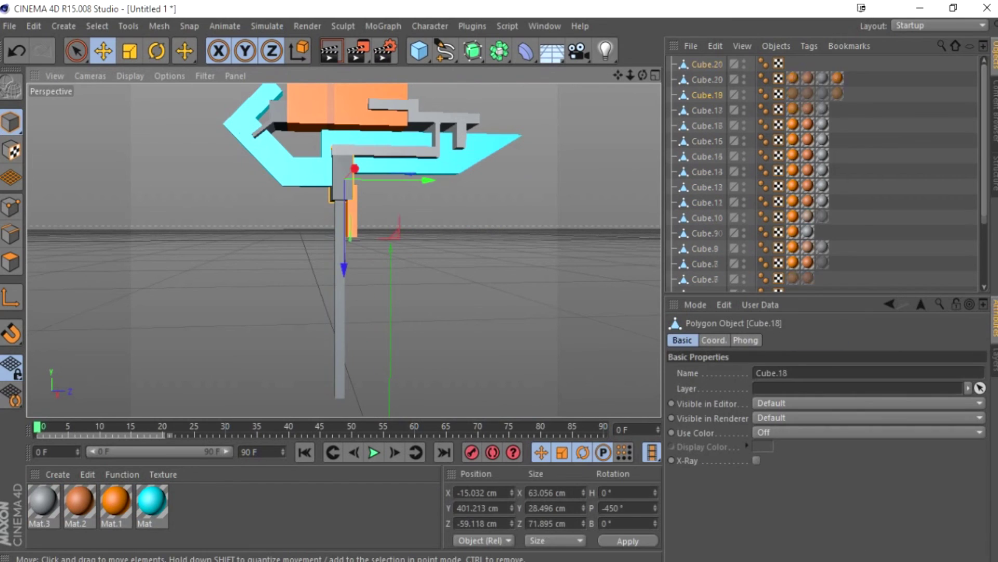
key(t)
drag(426, 330, 343, 251)
key(e)
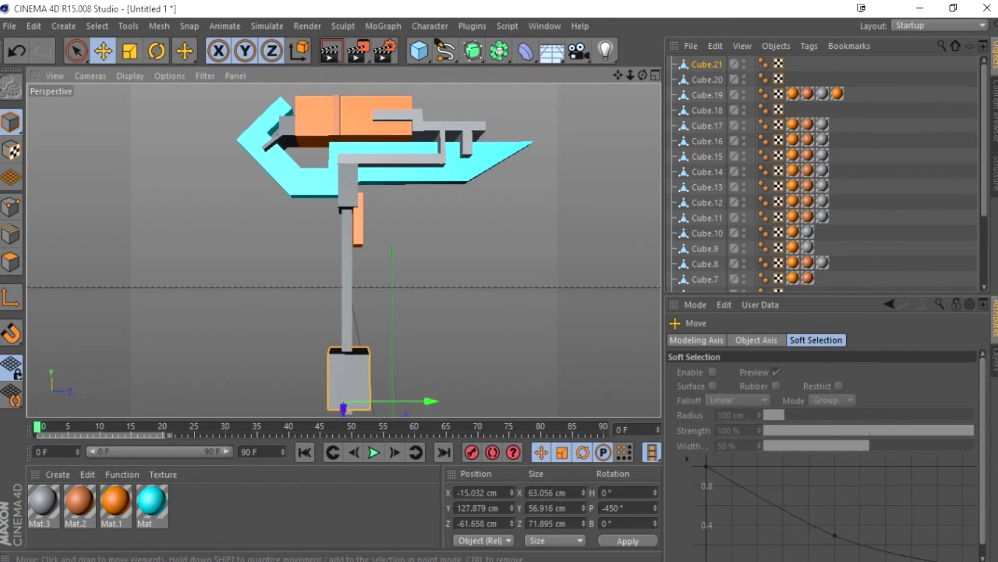
key(t)
drag(432, 401, 431, 375)
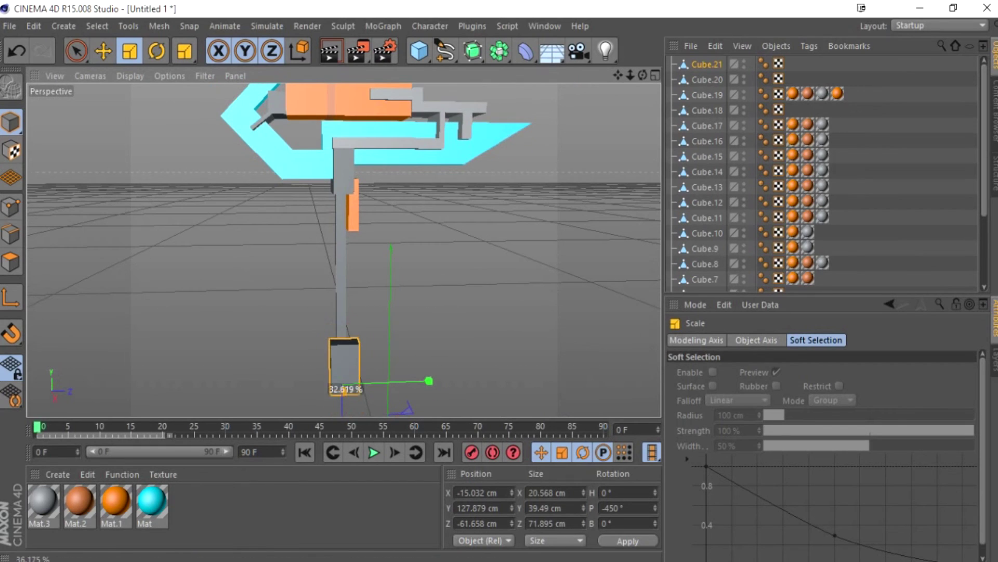
drag(342, 397, 343, 250)
alt+middle_drag(343, 250, 343, 184)
Step: Duplicate the end block and flatten the copy into a band about 66.7 by 44.4 by 15.3 cm, lowered to about Y 115.1 cm
key(ctrl+c)
key(ctrl+v)
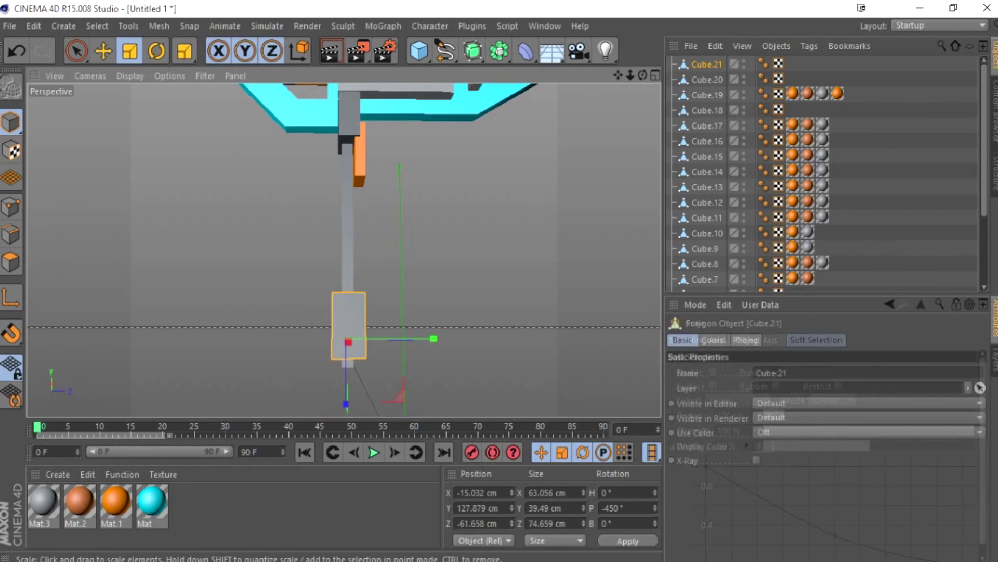
drag(347, 396, 256, 339)
drag(360, 372, 360, 370)
key(e)
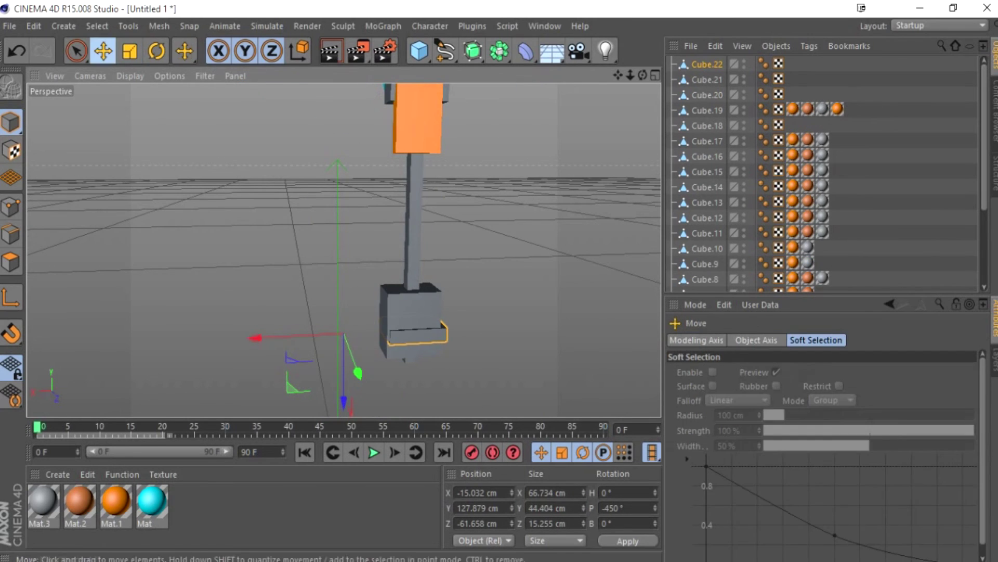
drag(323, 337, 343, 341)
alt+drag(343, 341, 416, 292)
Step: Narrow the end block and its band together along X, making the band about 38.5 cm wide, and shift them under the pole
shift+click(406, 306)
key(t)
drag(250, 335, 343, 250)
key(e)
scroll(343, 250, down, 2)
Step: Apply the orange Mat.1 to the band around the end block, keeping the end block itself gray
drag(115, 499, 416, 317)
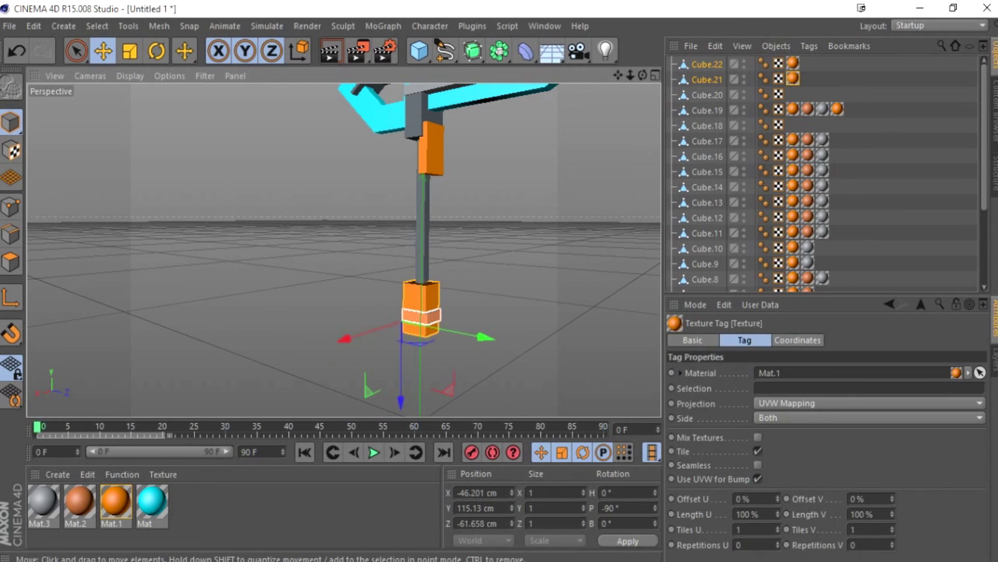
scroll(416, 317, up, 2)
key(ctrl+z)
key(ctrl+y)
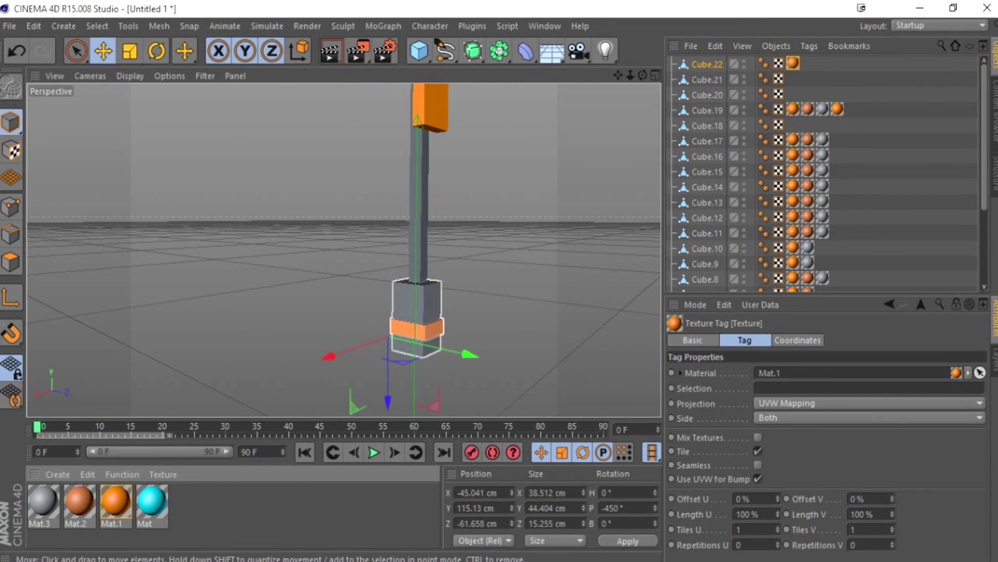
scroll(485, 230, down, 3)
Step: Darken the color of the brownish-orange Mat.2 to about R 200, G 118, B 66
alt+drag(486, 229, 343, 250)
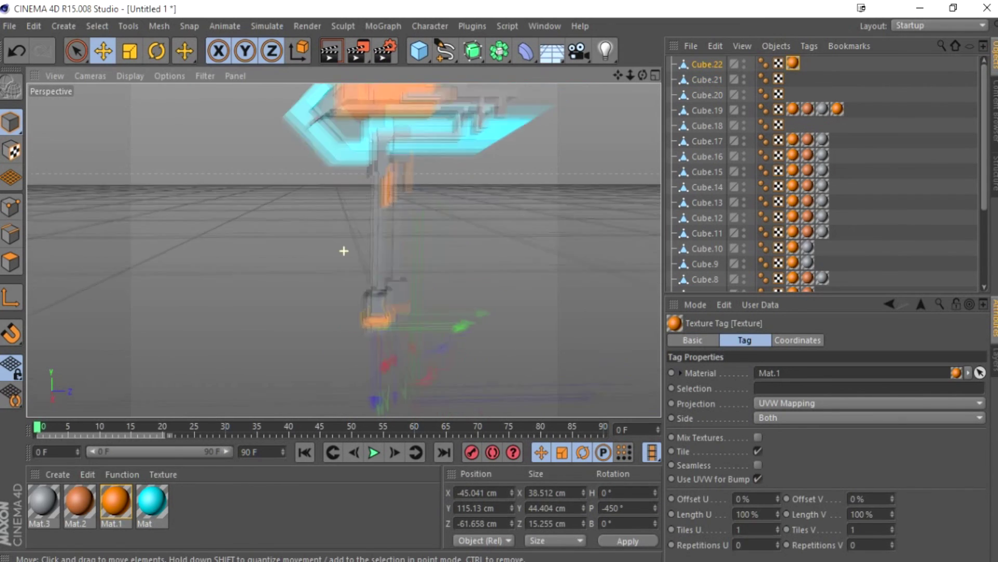
scroll(343, 250, up, 2)
click(364, 156)
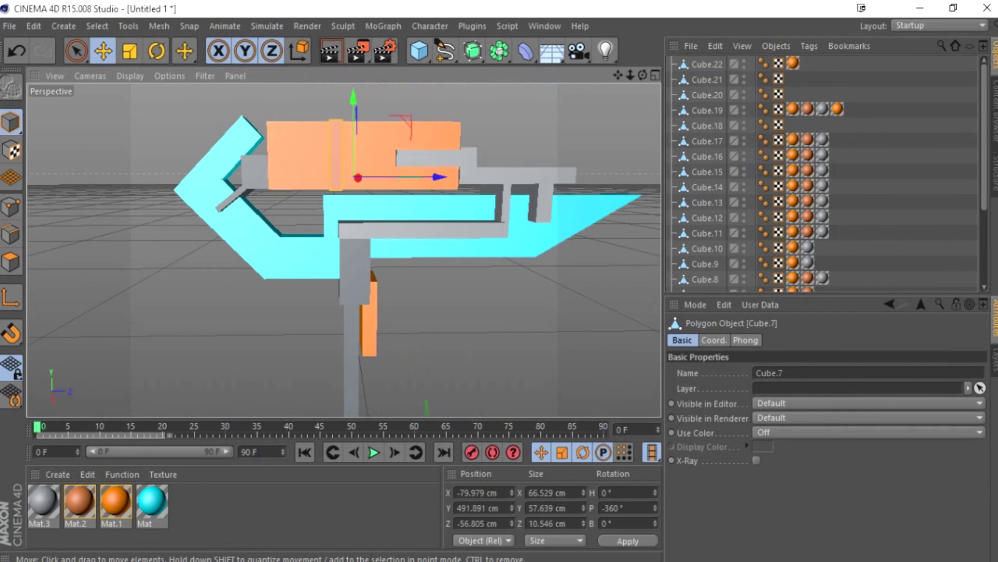
scroll(364, 156, down, 1)
double_click(78, 501)
click(394, 190)
click(353, 156)
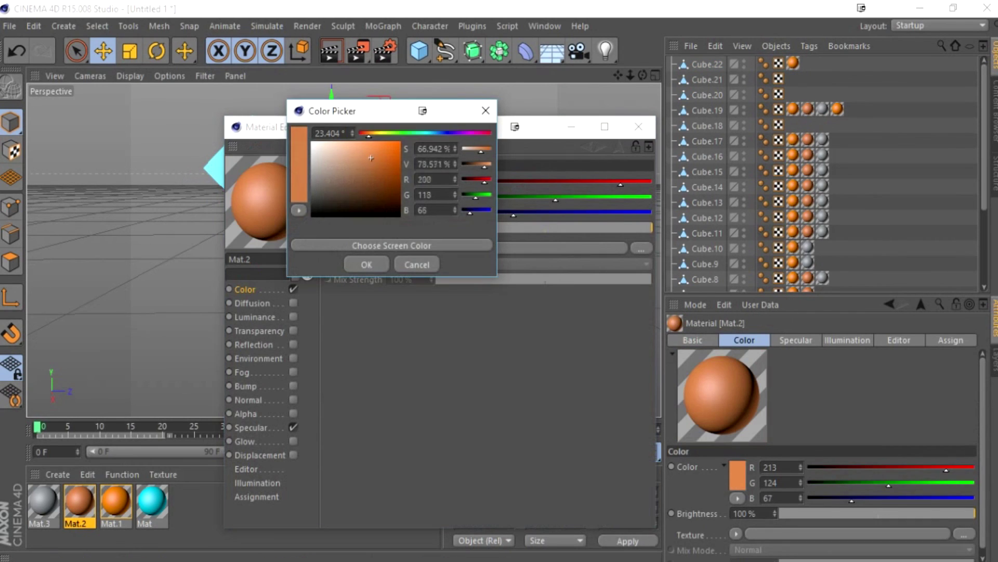
click(366, 263)
click(638, 126)
Step: Enable Glow on the cyan material Mat and render a preview of the view
click(234, 171)
click(151, 500)
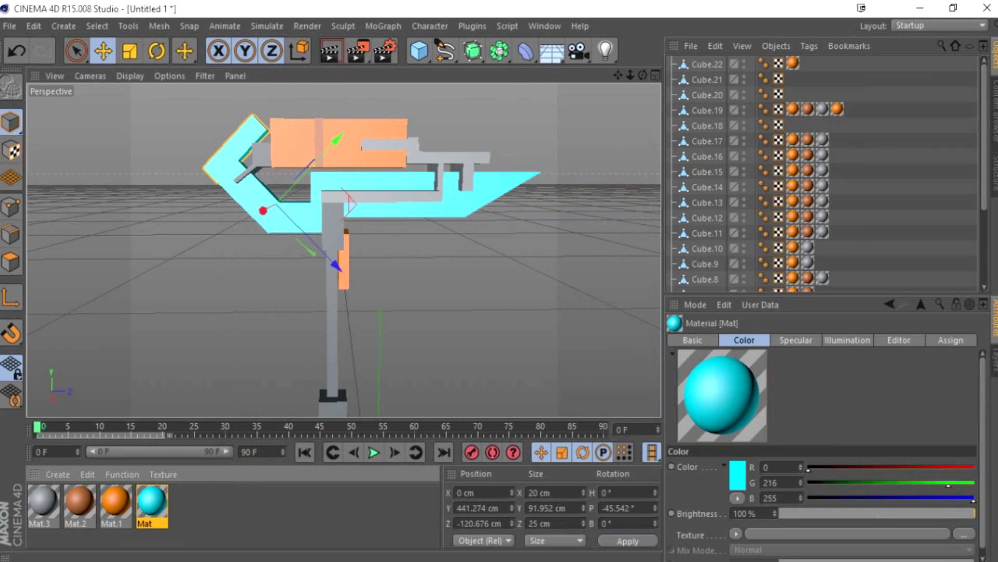
click(693, 339)
key(ctrl+r)
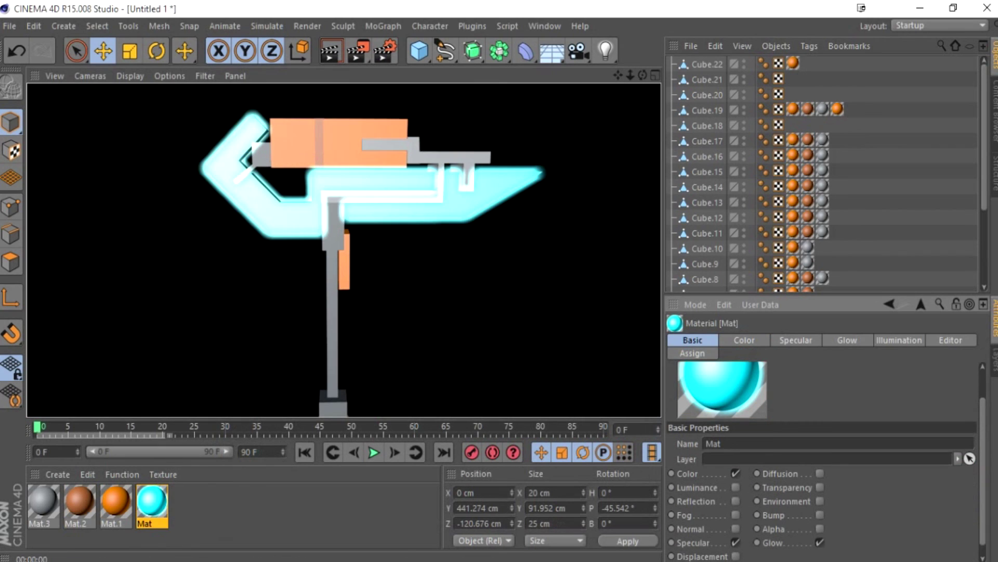
Step: Set the cyan material's glow to 50% inner strength and 250% outer strength, then render a preview
click(847, 339)
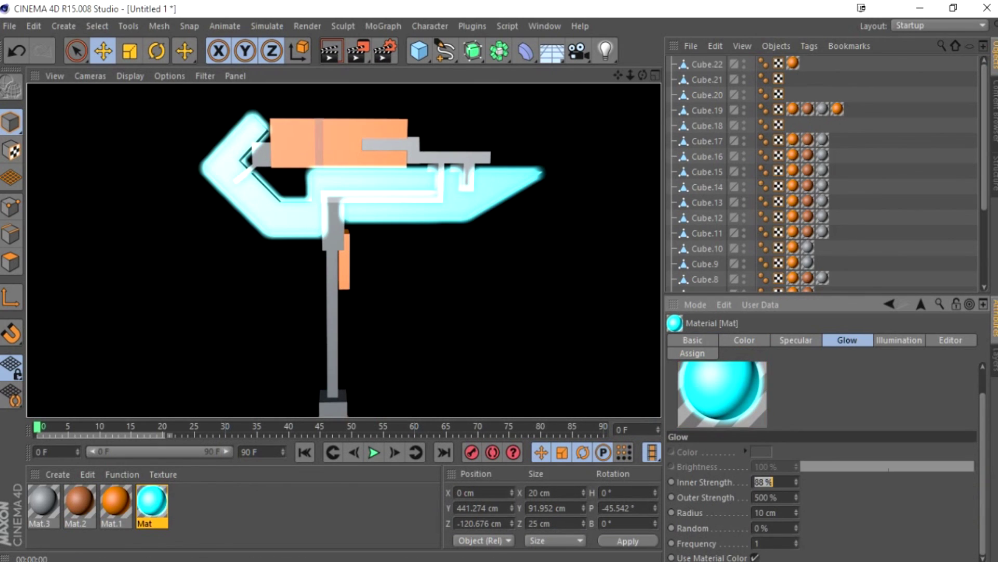
text(50)
key(Tab)
key(ctrl+r)
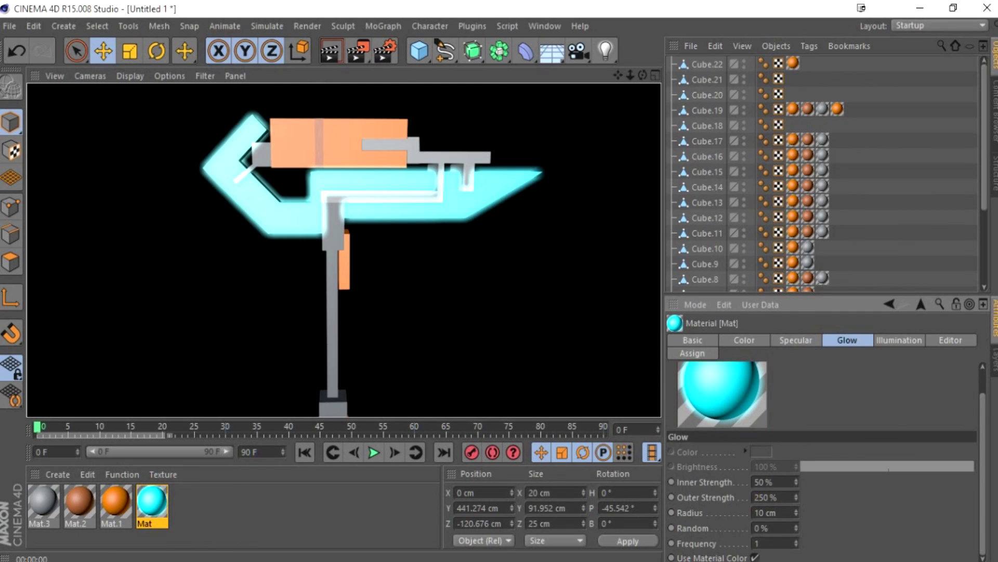
Step: Enable Transparency on the cyan material with 54% brightness and render a preview of the view
click(745, 340)
click(694, 339)
click(820, 504)
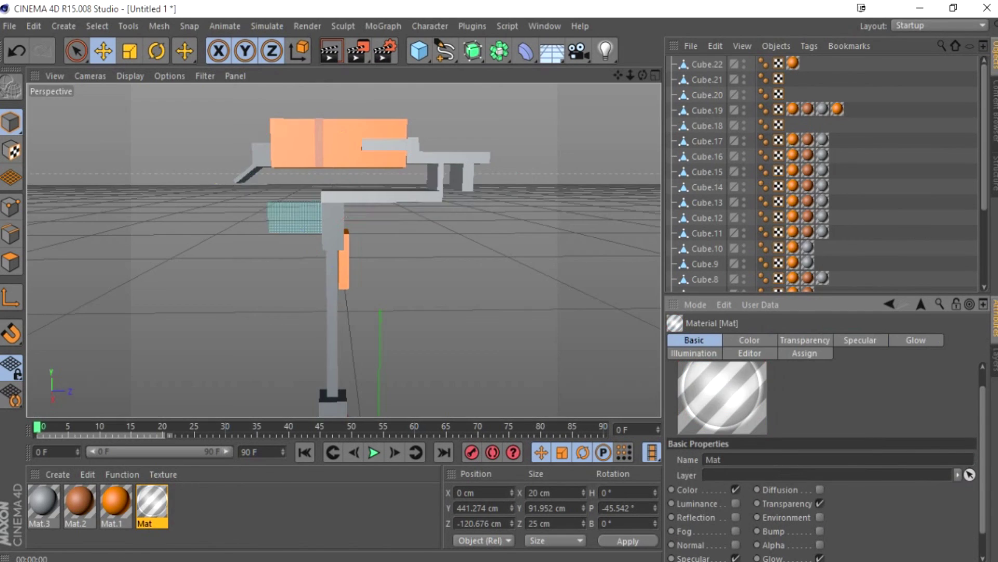
click(329, 50)
click(805, 340)
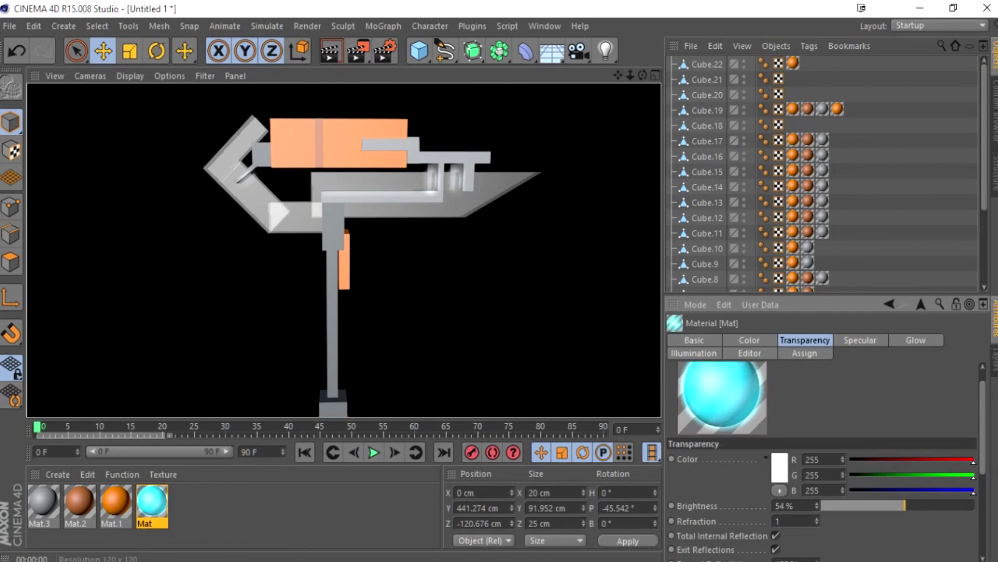
click(520, 338)
click(329, 51)
scroll(472, 239, down, 2)
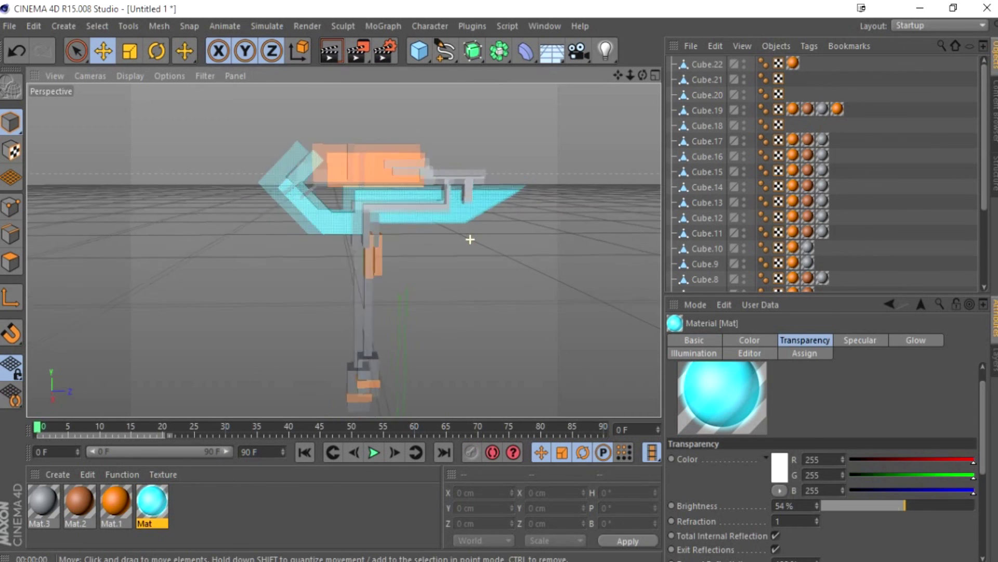
Step: Try to connect all the cube objects of the model into a single object
key(ctrl+a)
click(691, 46)
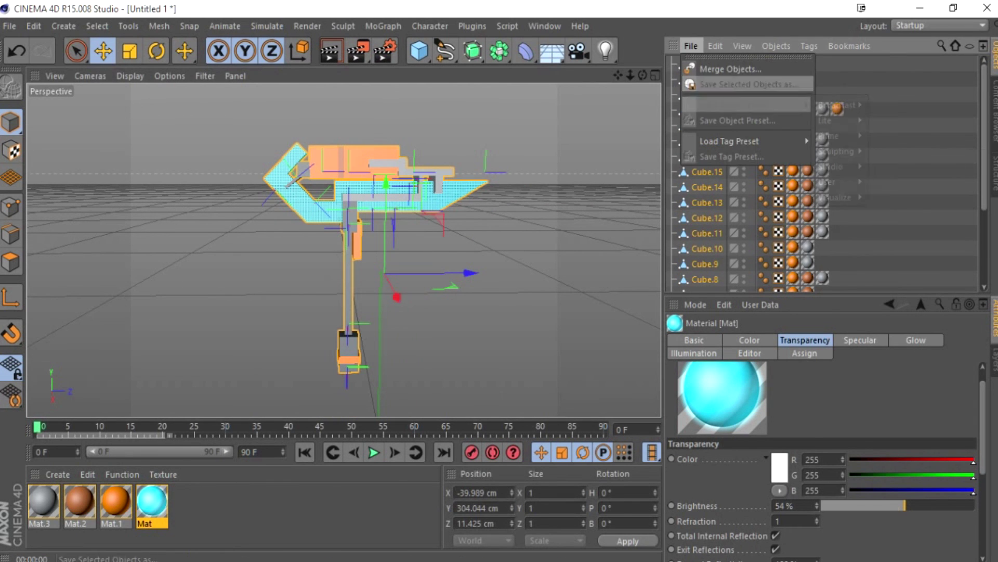
click(733, 65)
key(Escape)
right_click(741, 172)
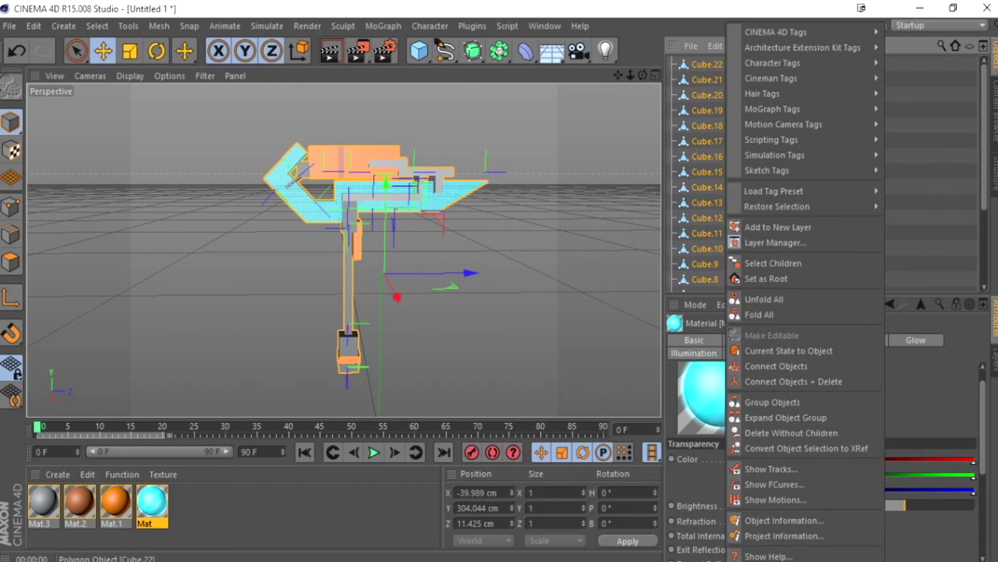
click(806, 363)
key(ctrl+z)
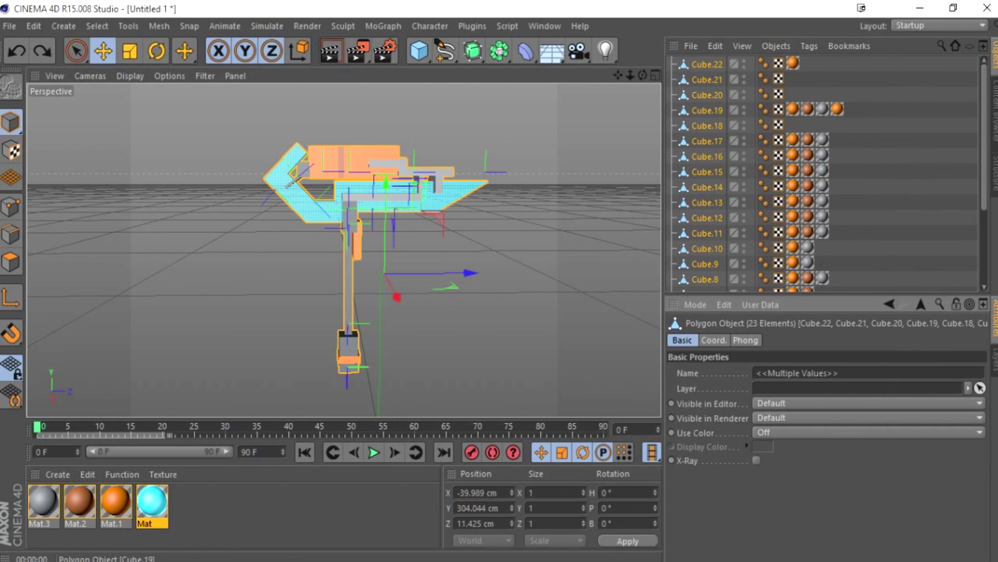
Step: Group all the selected cube objects under one null and name it Atomic_Disassembler_Mekanism
right_click(741, 172)
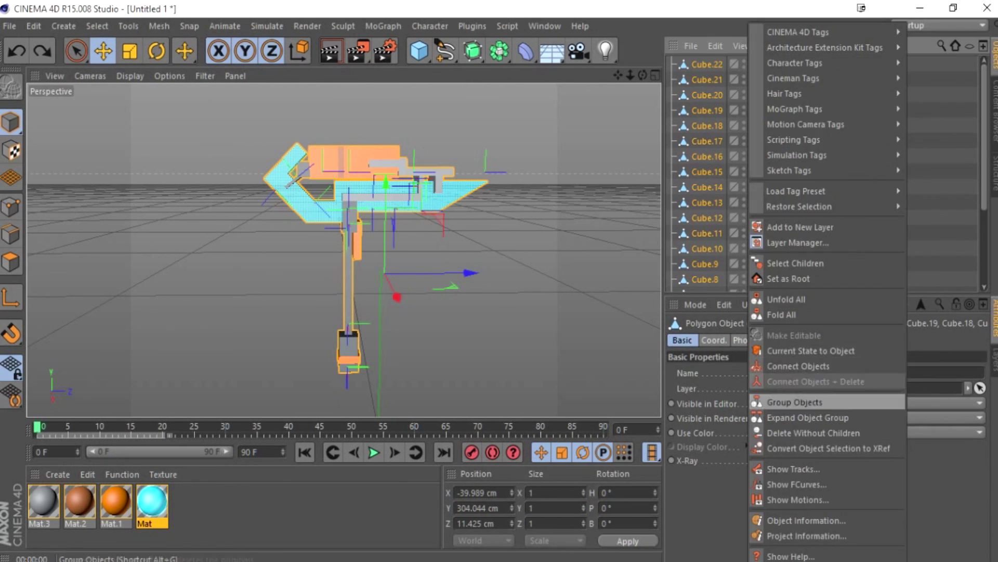
click(806, 403)
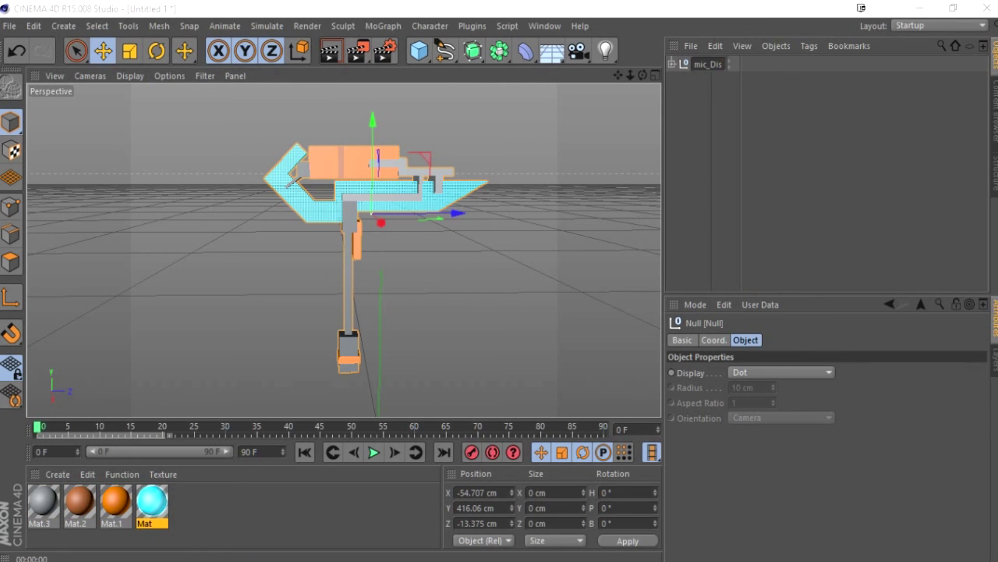
click(724, 64)
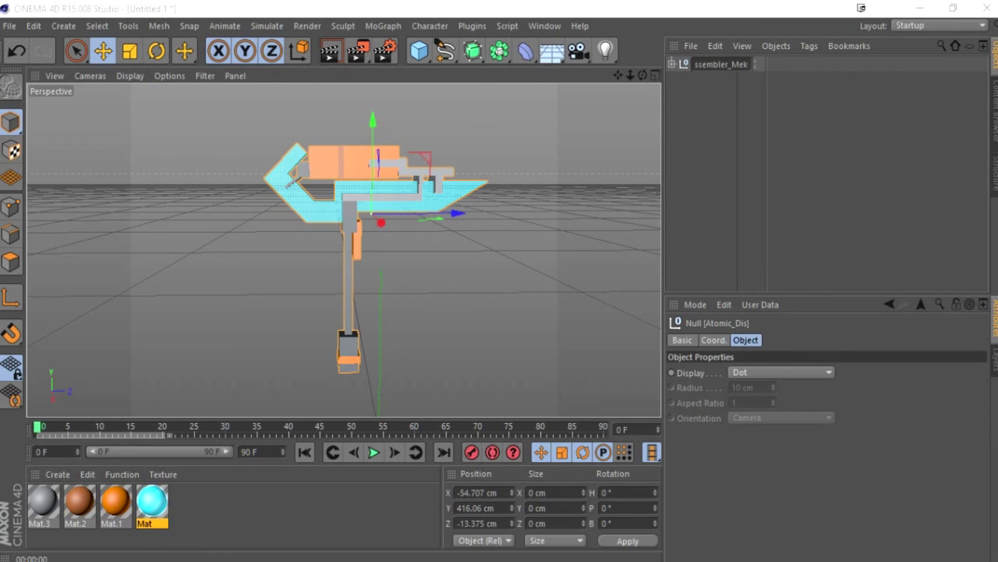
key(Return)
Step: Add the Ambient Occlusion and Global Illumination effects to the render settings, then render a preview of the view
alt+drag(345, 249, 343, 250)
click(383, 51)
click(94, 281)
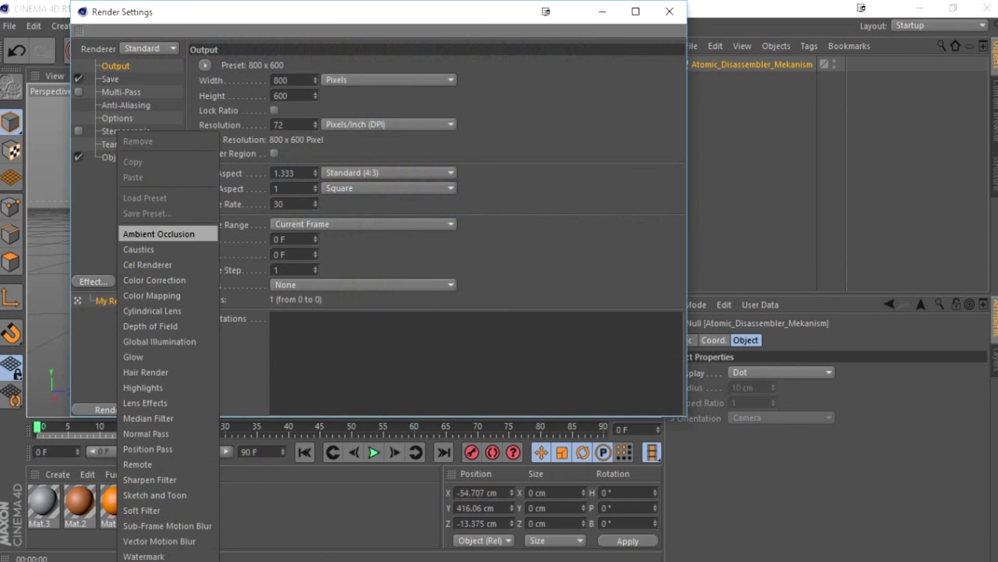
click(156, 229)
click(94, 281)
click(156, 231)
click(137, 170)
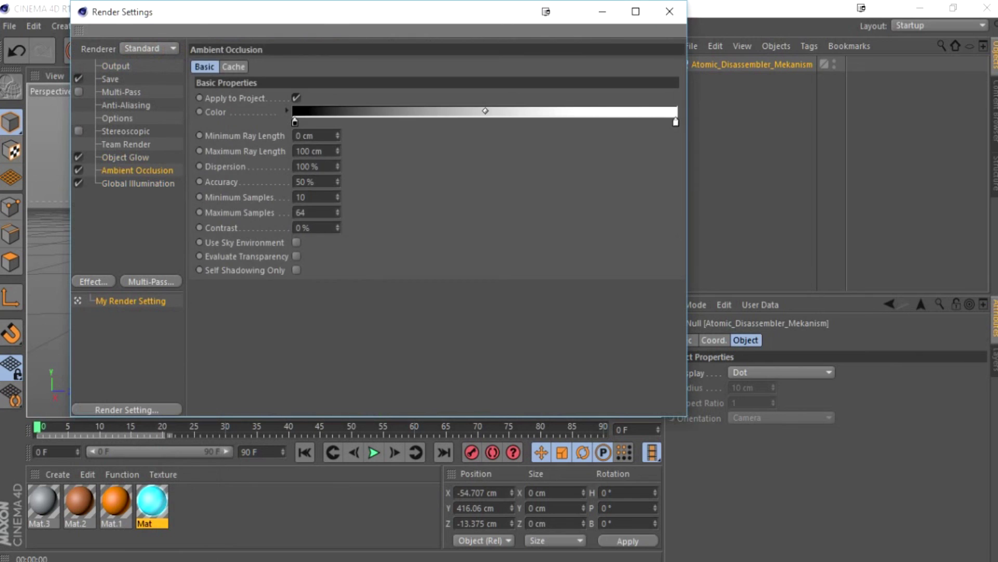
click(670, 12)
click(329, 50)
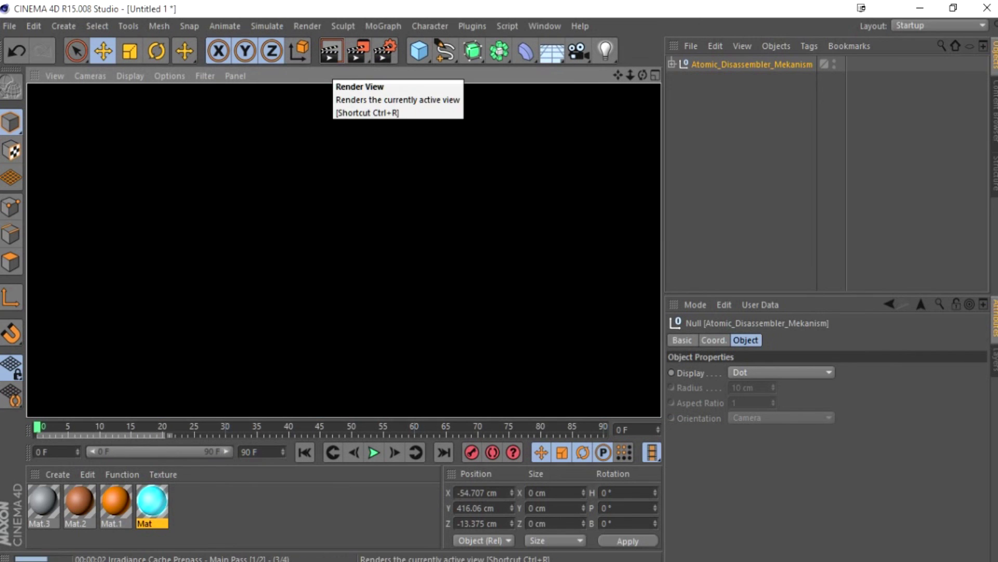
Step: Add a Physical Sky to the scene and render a preview of the view
drag(605, 50, 682, 73)
click(329, 50)
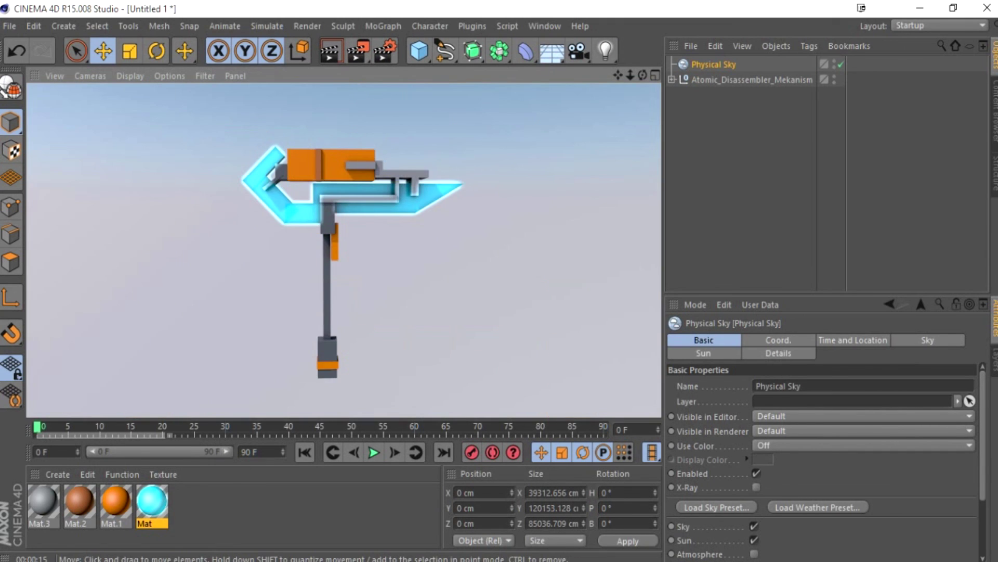
Step: Save the scene in the C4d stuff folder under the file name Atomic_Disassembler_Mekanism
key(ctrl+s)
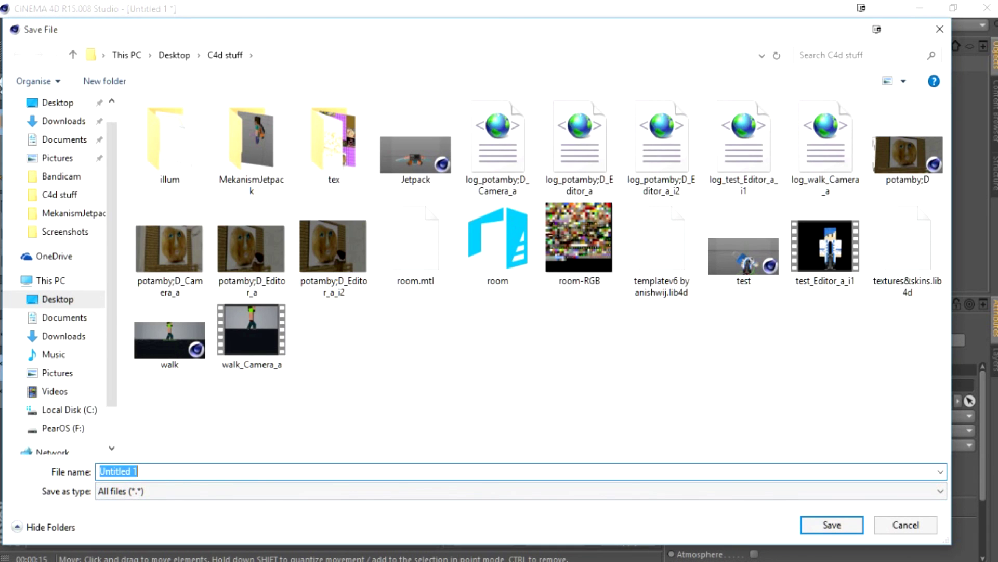
text(Atomic_Disassembler_Mekanism)
key(Return)
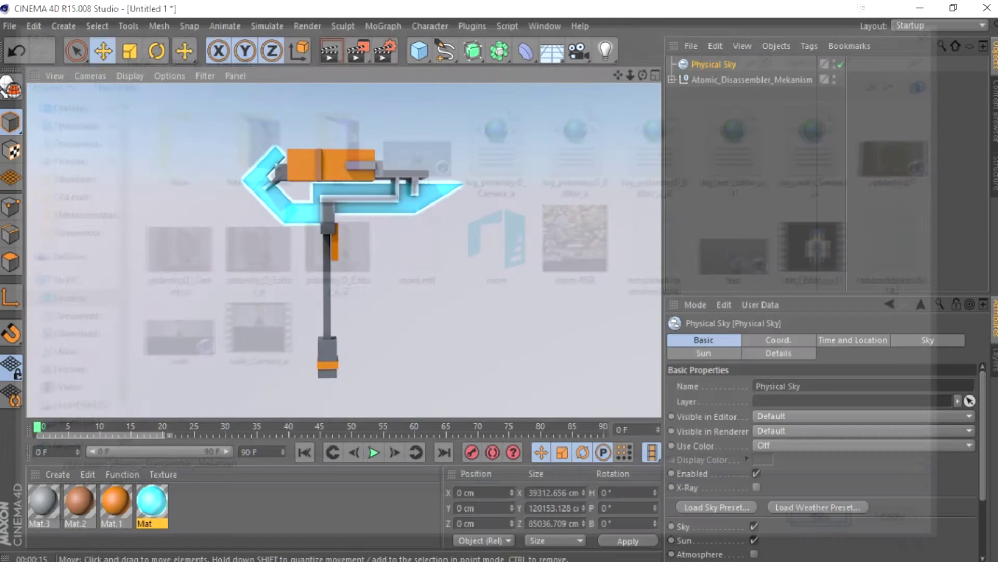